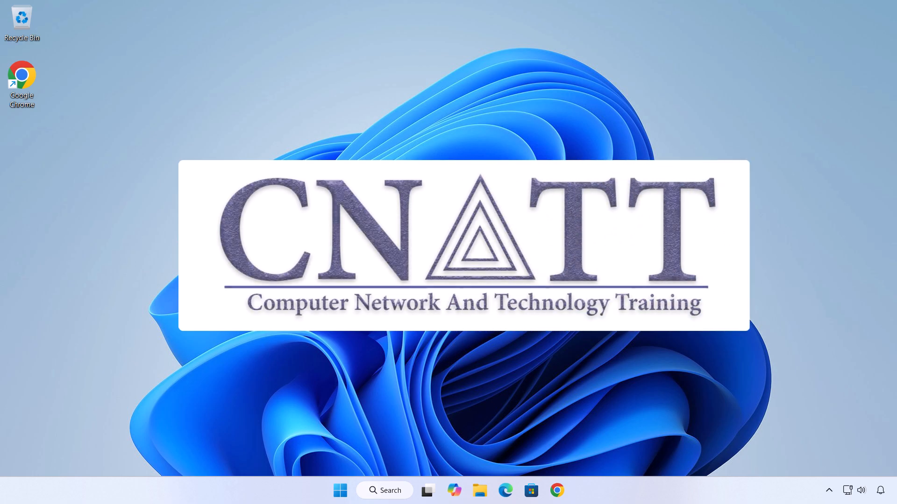
- Search Windows for "tas" and open the top app result
click(344, 492)
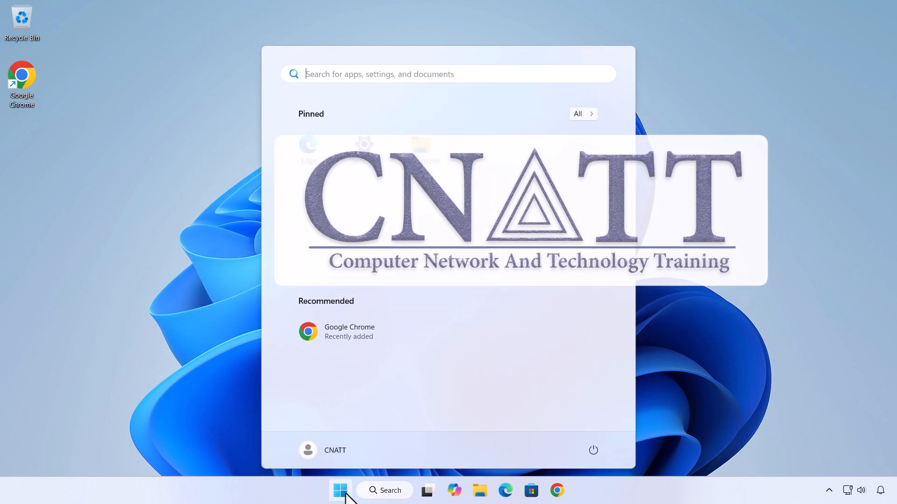
text(tas)
click(359, 174)
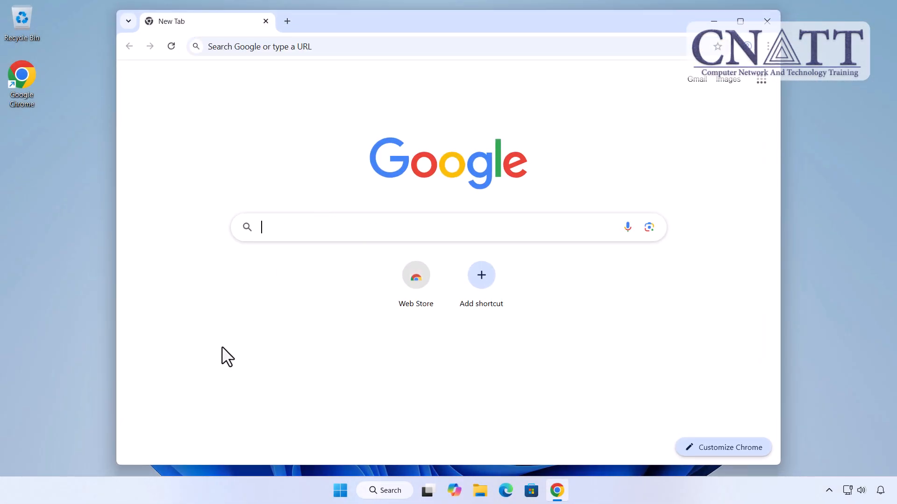
- Go to cloudconvert.com, set up an MP3 to WAV conversion and open the file source options
text(cloud)
key(Return)
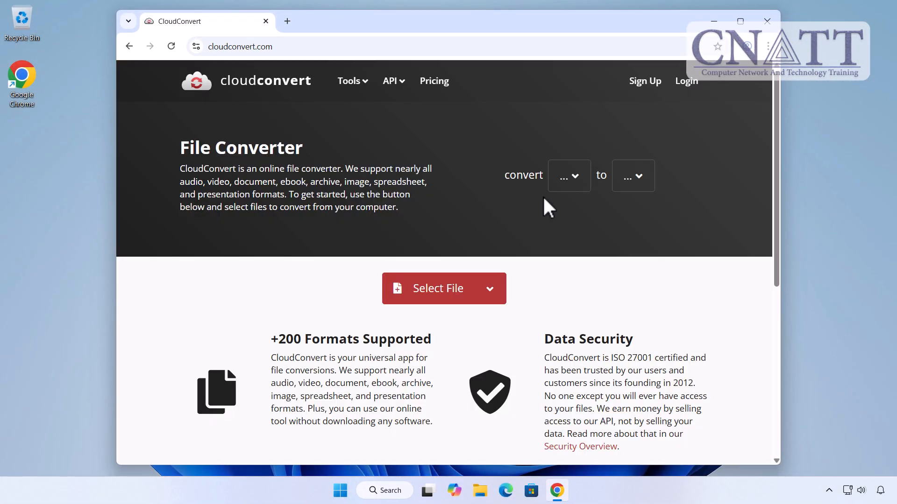
click(570, 187)
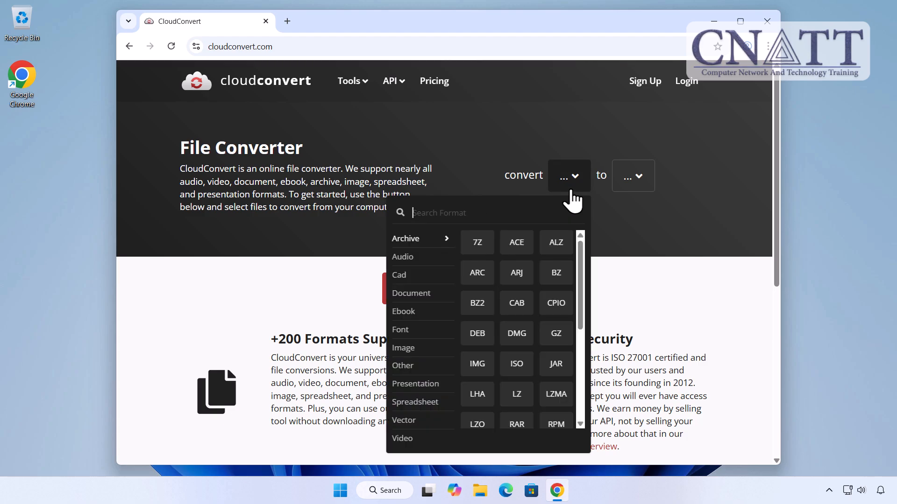
mouse_move(446, 259)
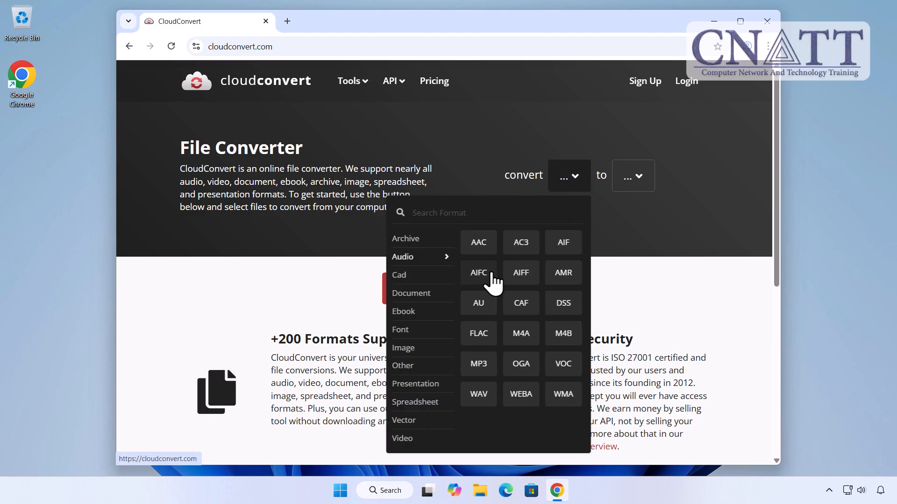
click(481, 365)
click(654, 183)
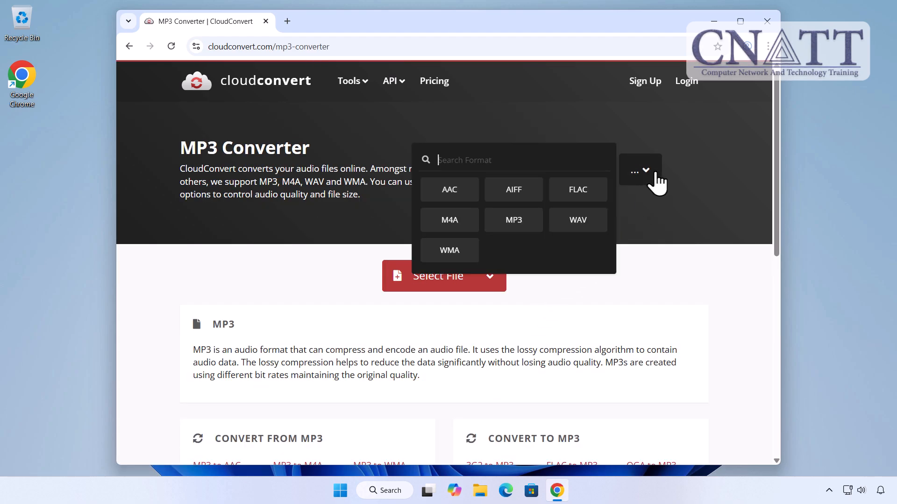
click(588, 233)
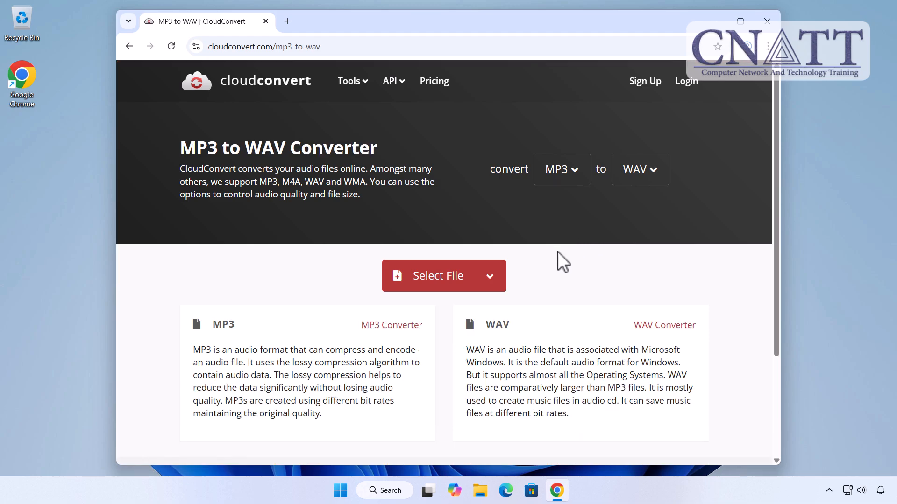
click(488, 281)
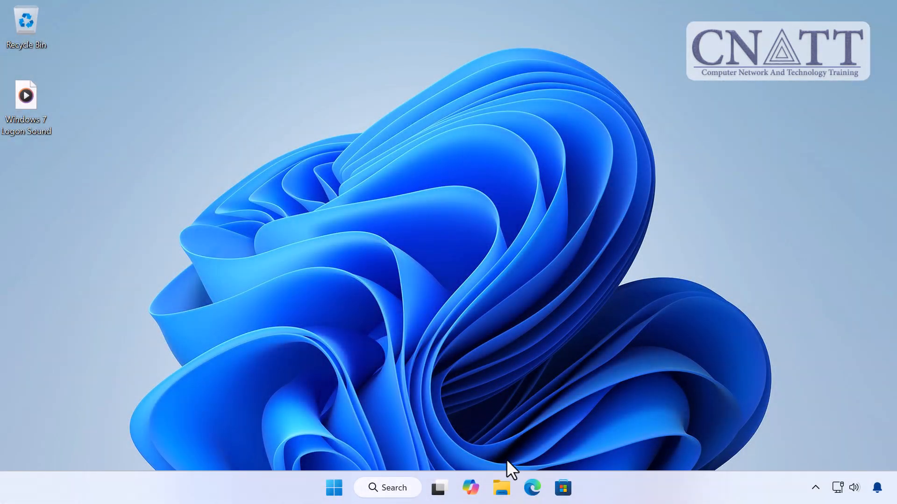
- Open File Explorer and turn on the display of file name extensions
click(507, 490)
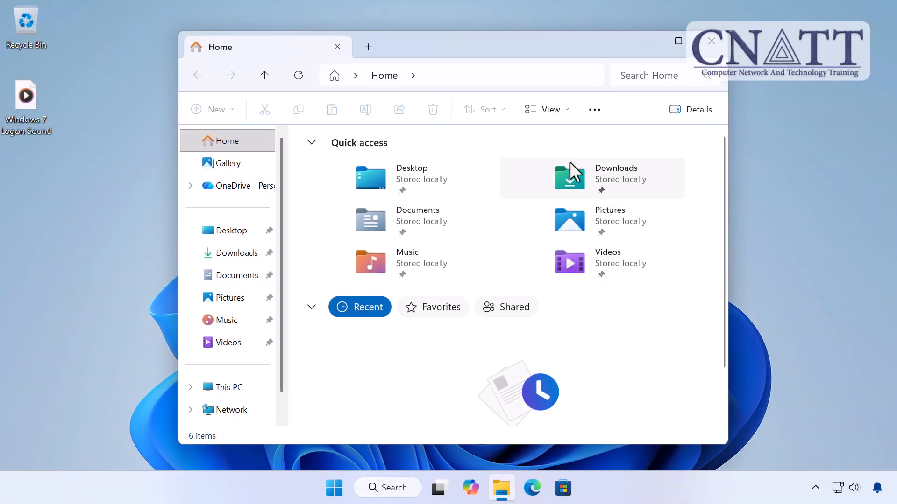
click(556, 105)
mouse_move(581, 234)
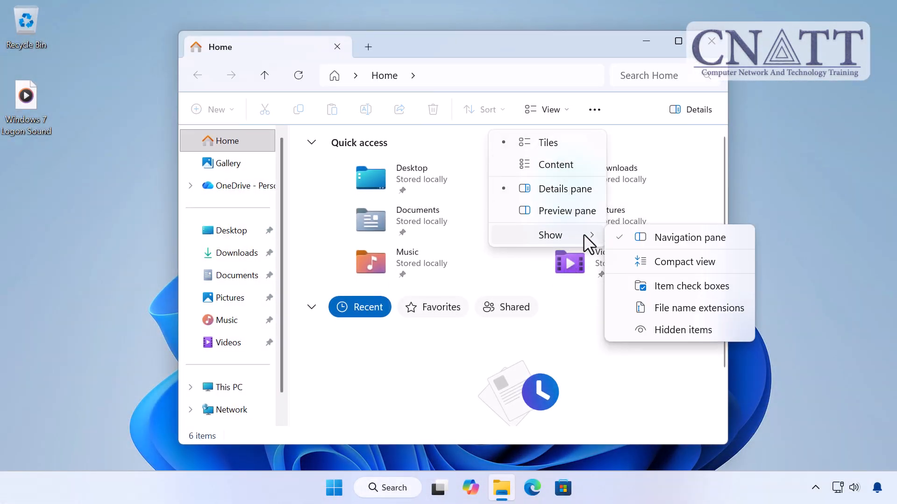
click(655, 310)
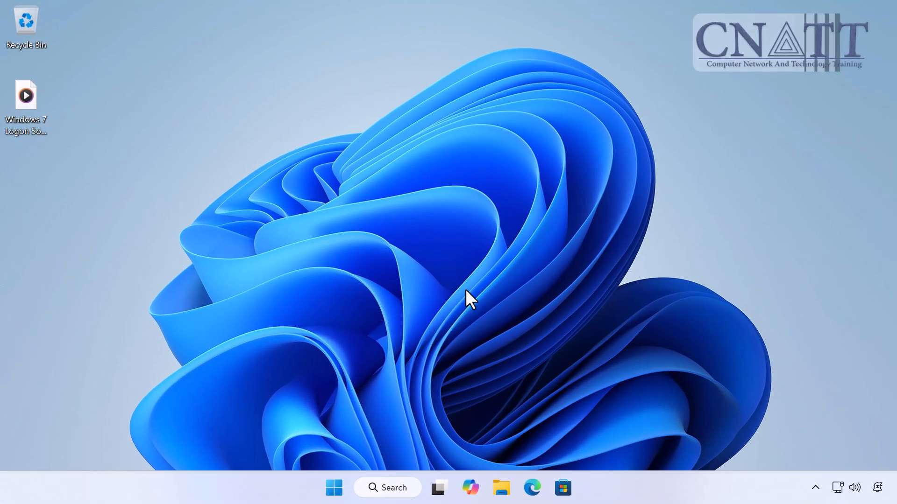
- Create a folder named Media in the root of the Windows 11 (C:) drive and open it
click(507, 479)
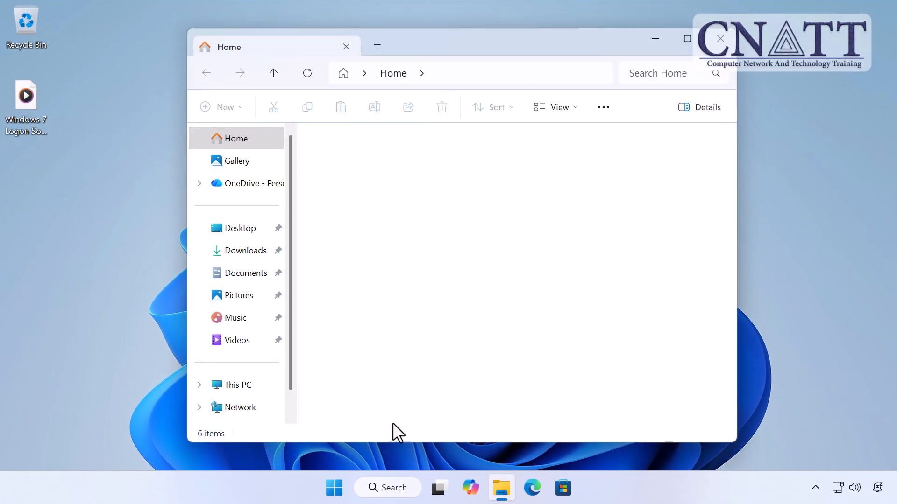
click(249, 388)
double_click(414, 179)
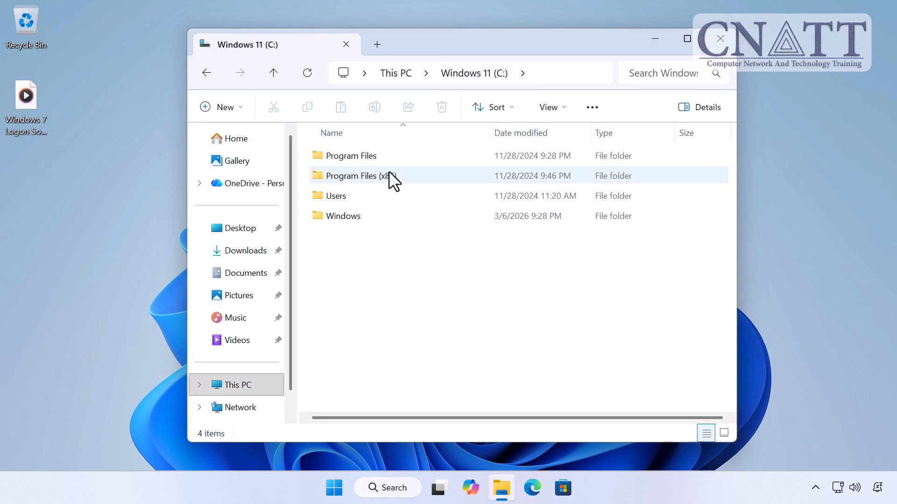
click(237, 108)
click(243, 139)
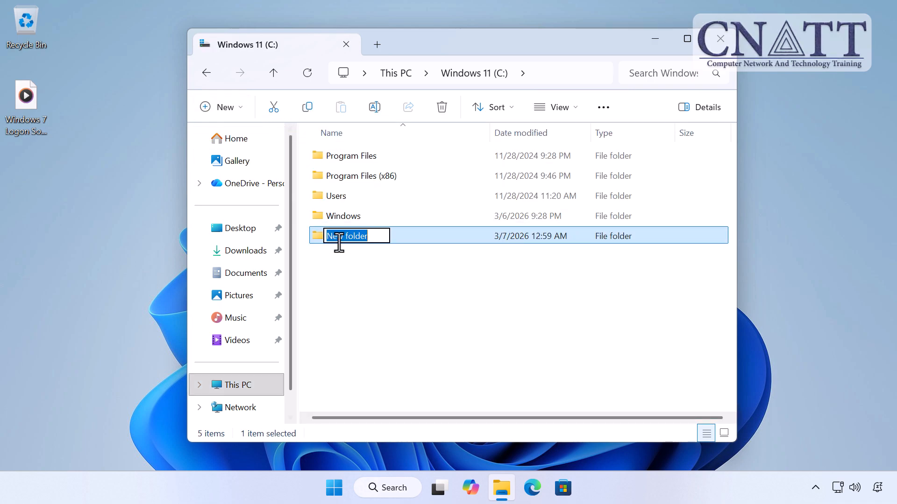
text(Media)
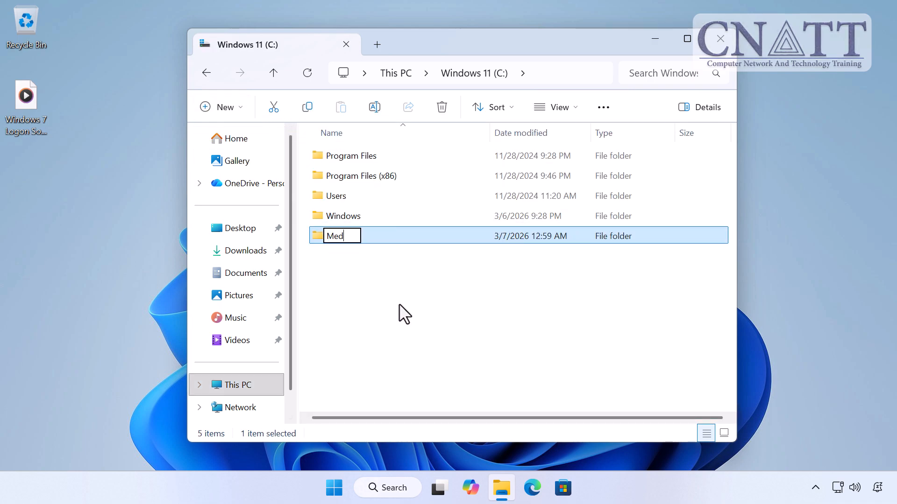
key(Return)
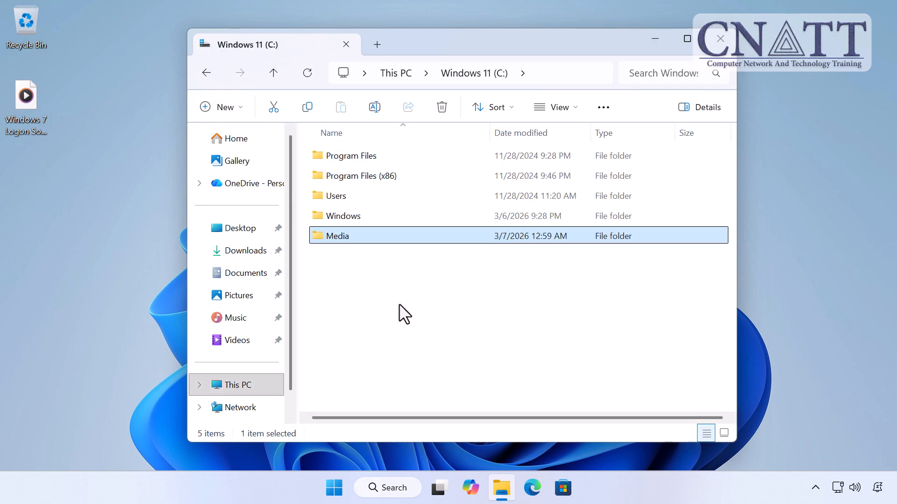
double_click(374, 239)
- Open Notepad and paste the copied VBScript that plays C:\Media\LogonSound.wav into the blank document
click(334, 488)
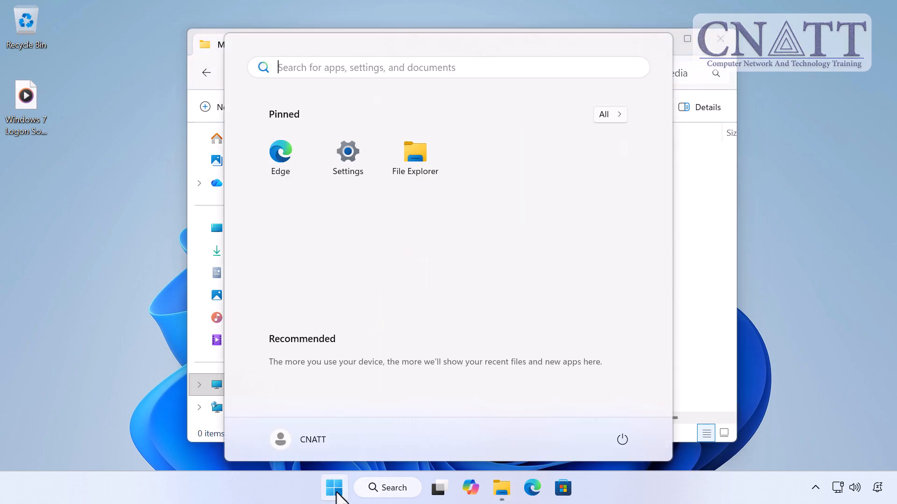
text(notepad)
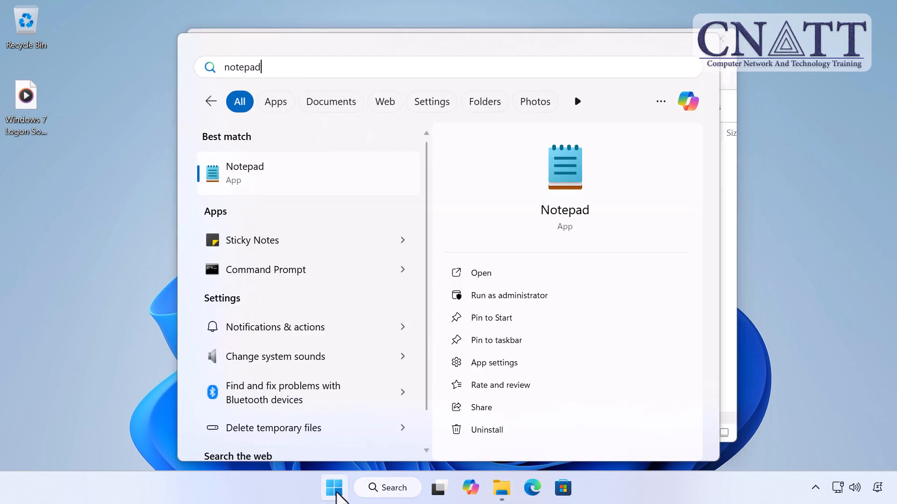
click(344, 174)
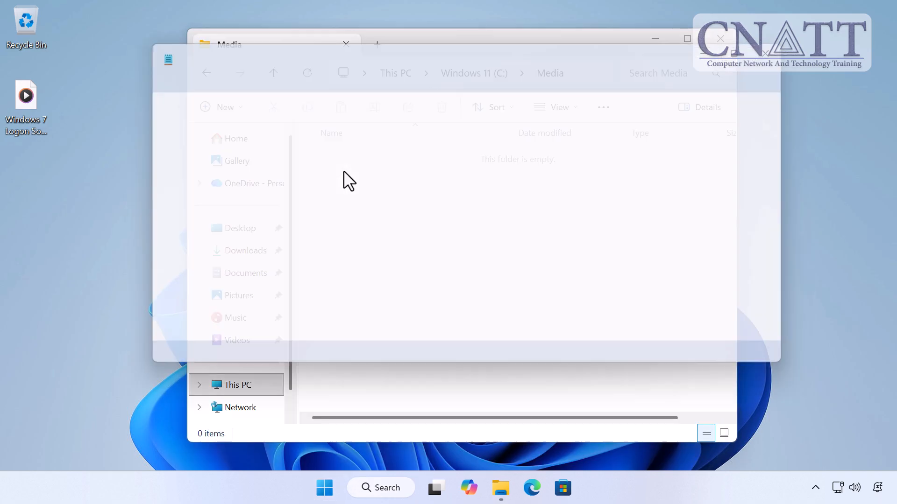
click(191, 79)
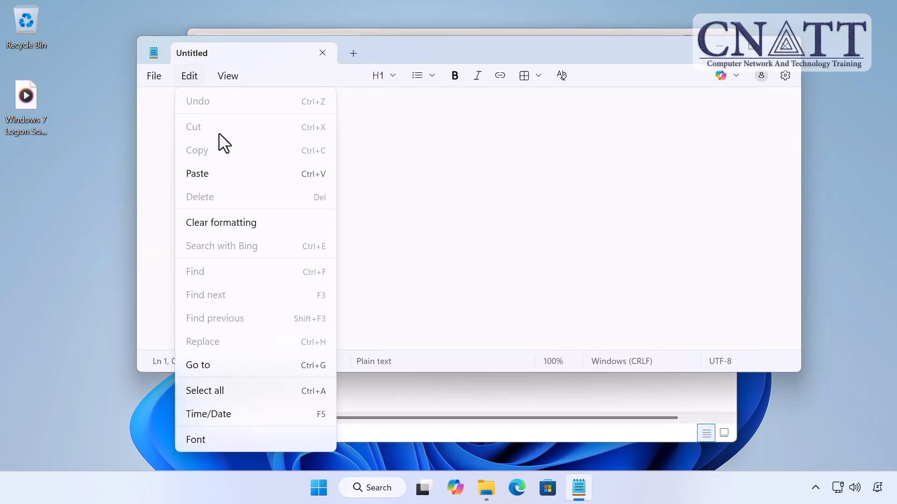
click(261, 186)
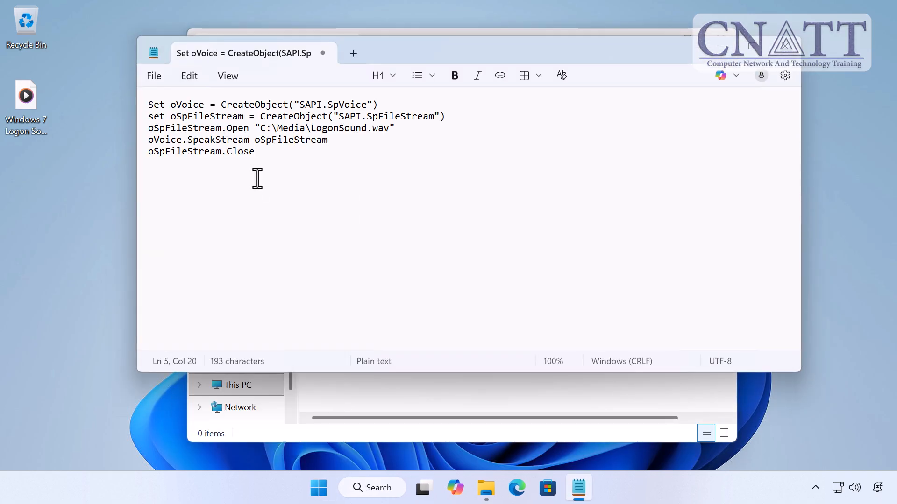
- Save the script as LogonSound.vbs in the C:\Media folder and close Notepad
click(148, 81)
click(232, 241)
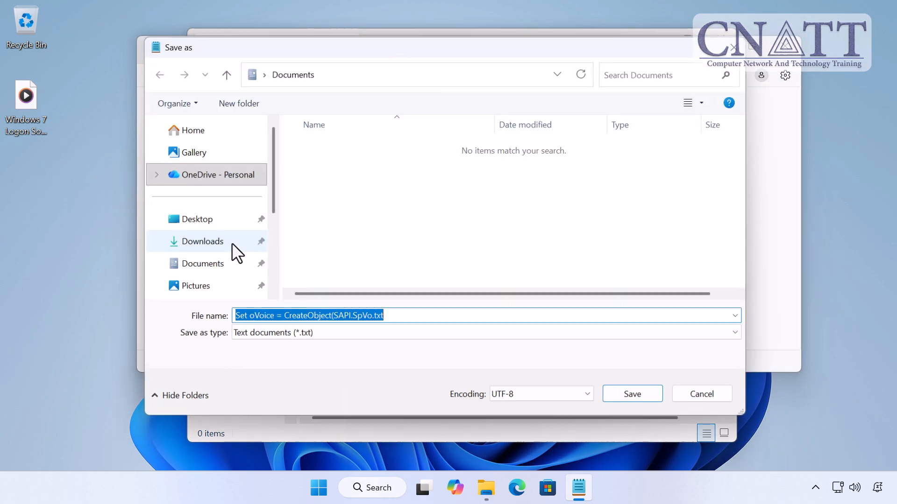
scroll(232, 262, down, 3)
click(243, 239)
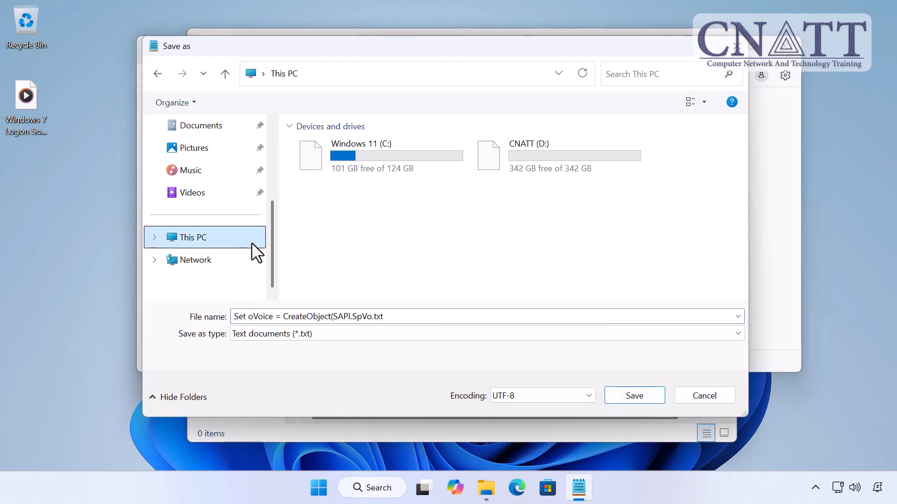
double_click(377, 163)
double_click(332, 148)
click(389, 320)
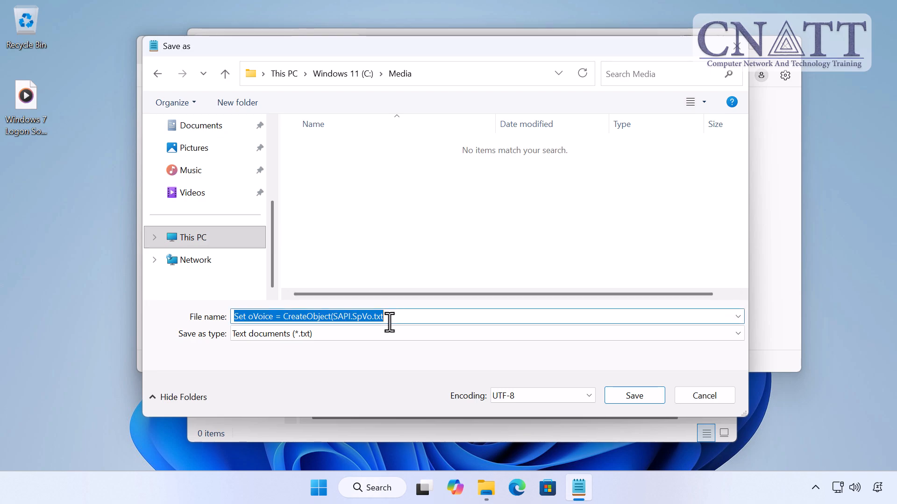
text(LogonSound.vb)
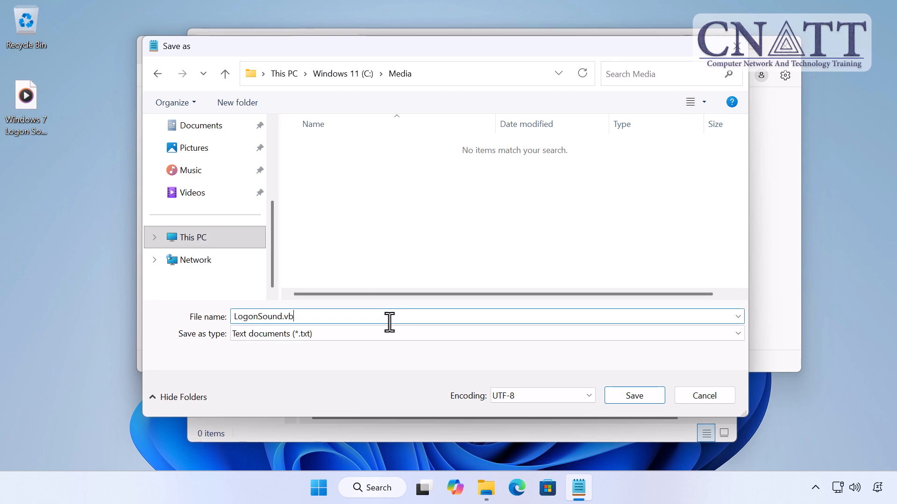
text(s)
click(641, 396)
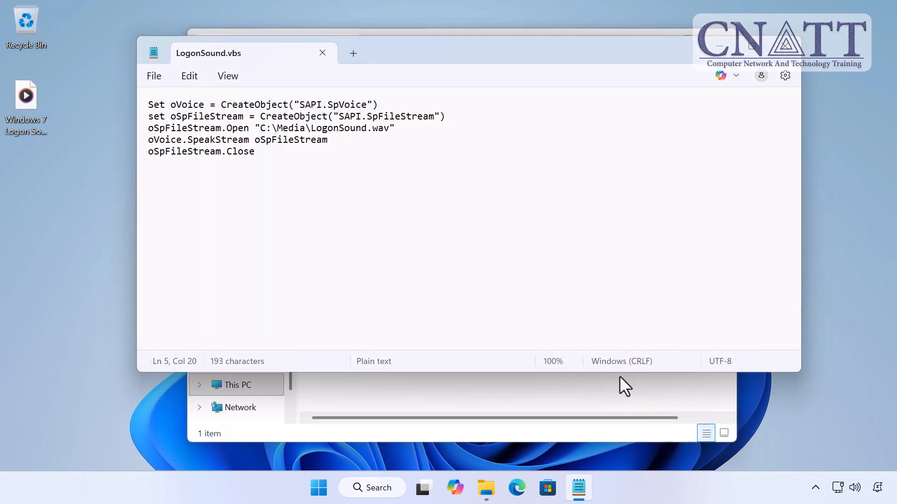
click(318, 46)
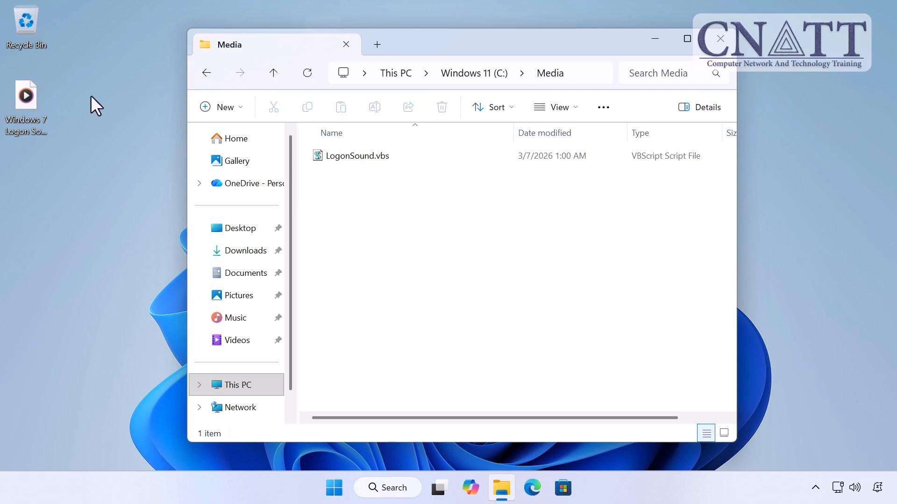
- Rename the Windows 7 logon sound file on the desktop to LogonSound.wav
click(29, 103)
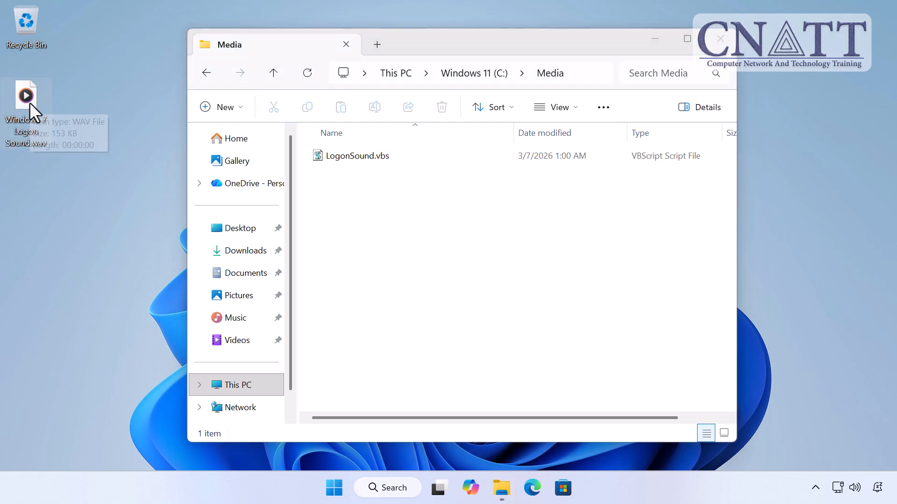
right_click(32, 100)
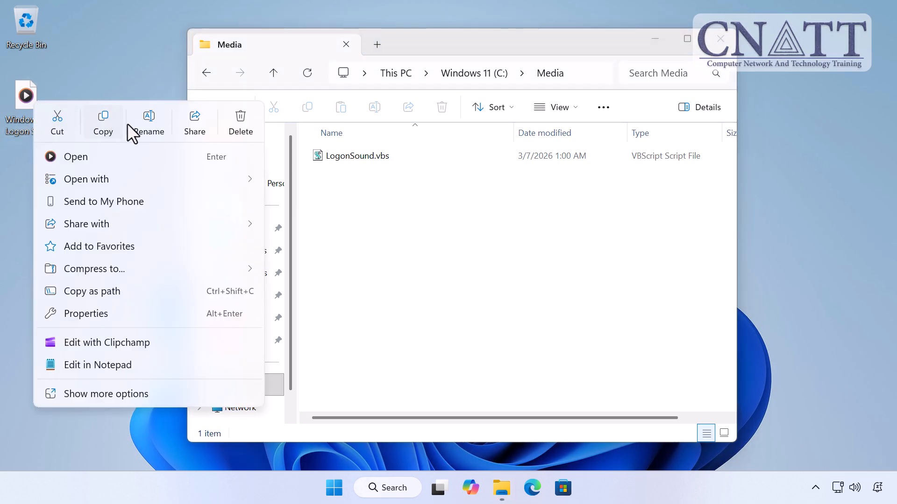
click(148, 119)
text(LogonSound)
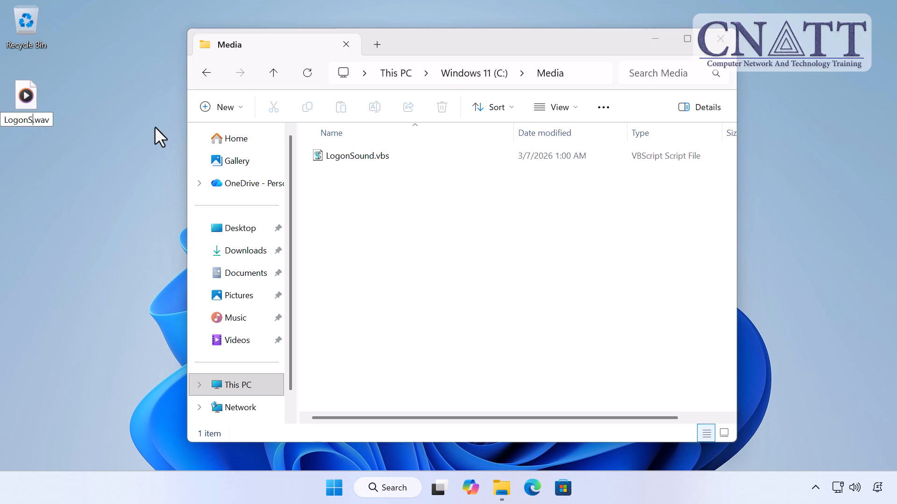
key(Return)
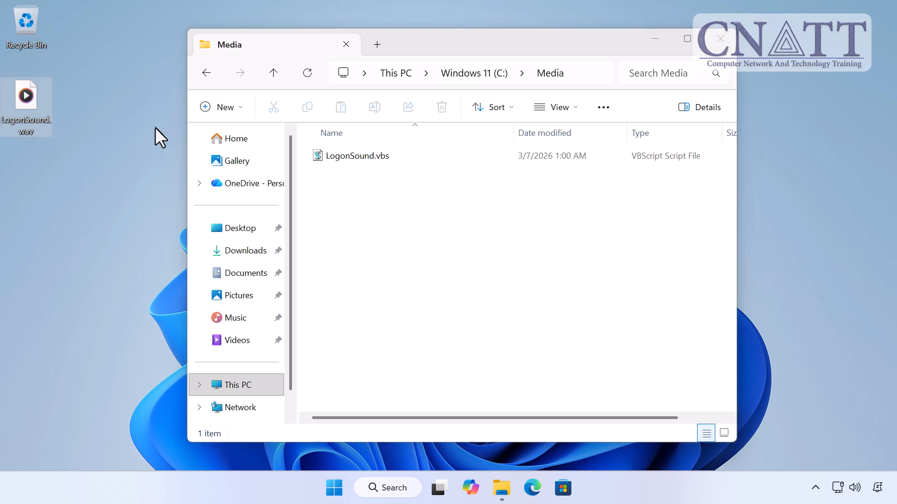
- Copy LogonSound.wav from the desktop into the C:\Media folder
right_click(27, 116)
click(98, 141)
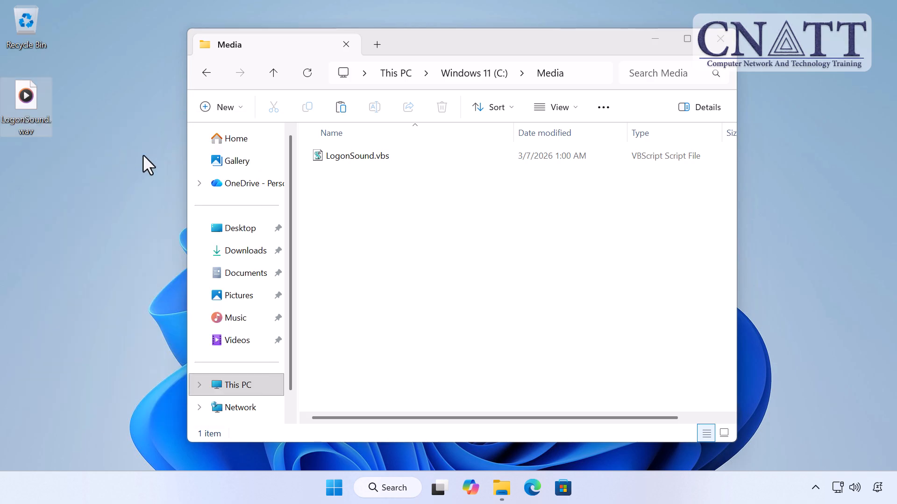
click(412, 248)
right_click(420, 231)
click(437, 214)
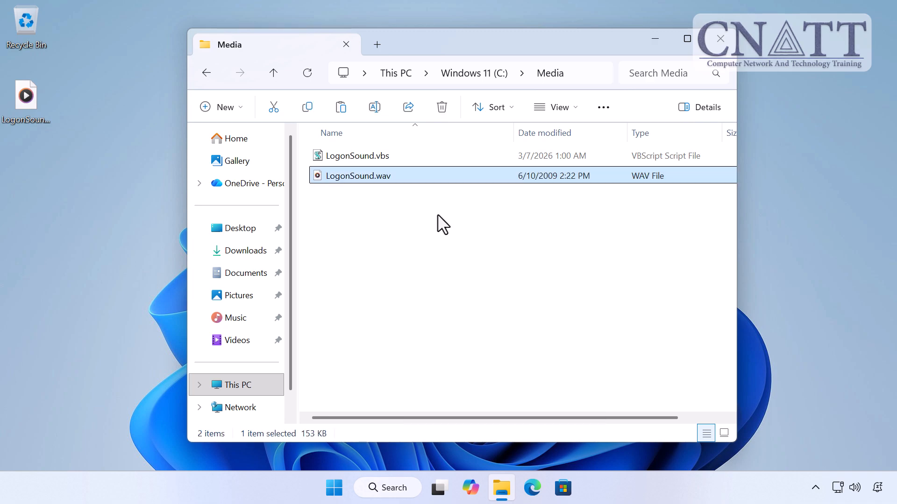
click(438, 214)
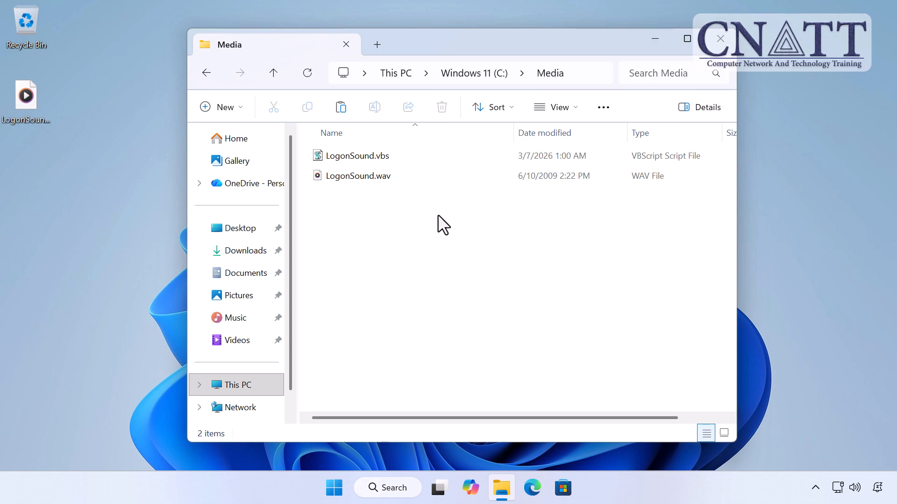
- Run the LogonSound.vbs script from the Media folder to test the sound
double_click(380, 158)
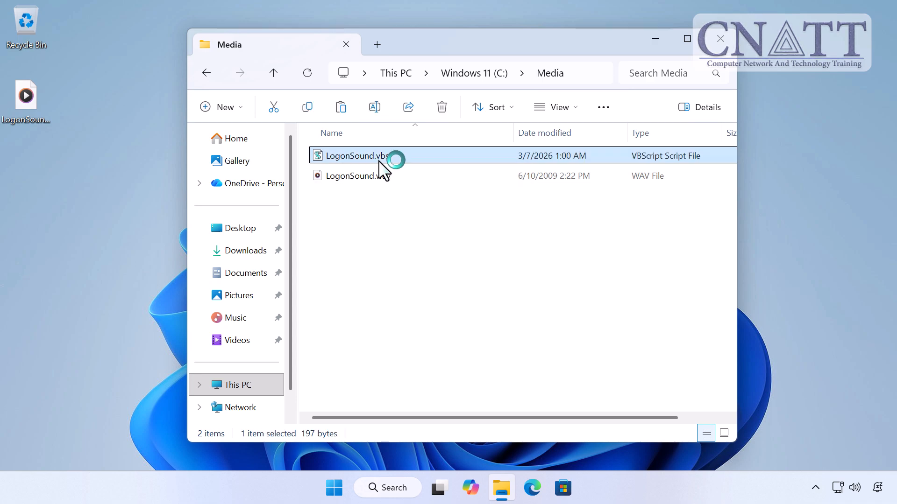
- Minimize the Media folder window, search for "task scheduler" and open Task Scheduler
click(427, 235)
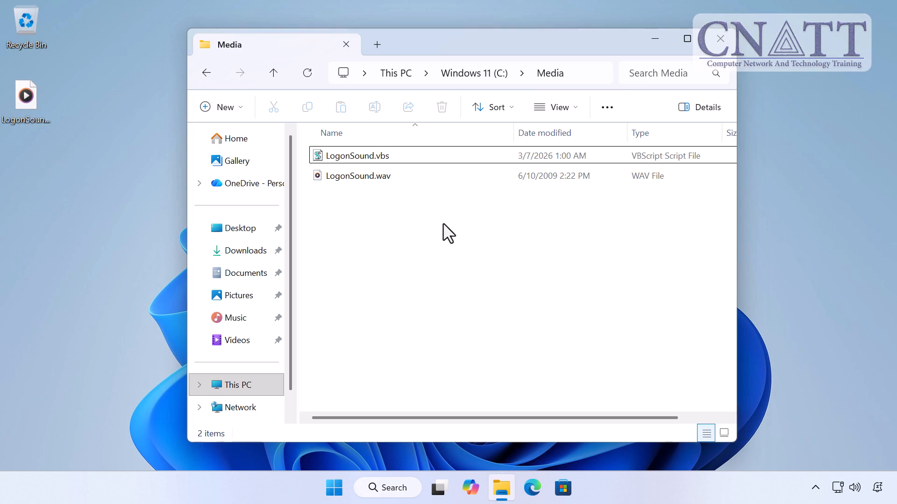
click(656, 46)
click(334, 489)
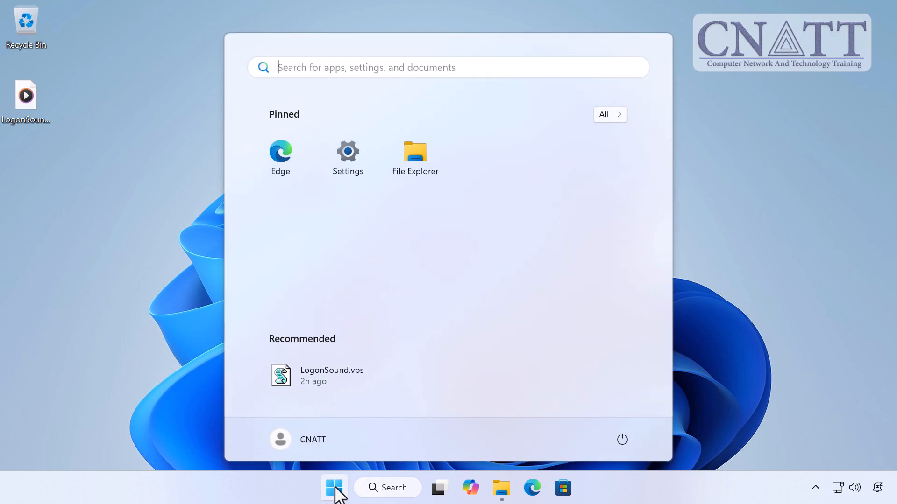
text(task )
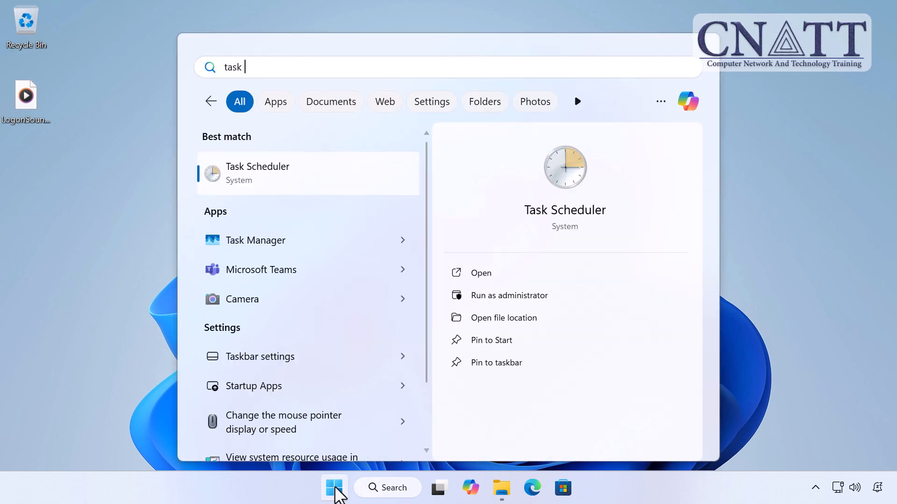
text(scheduler)
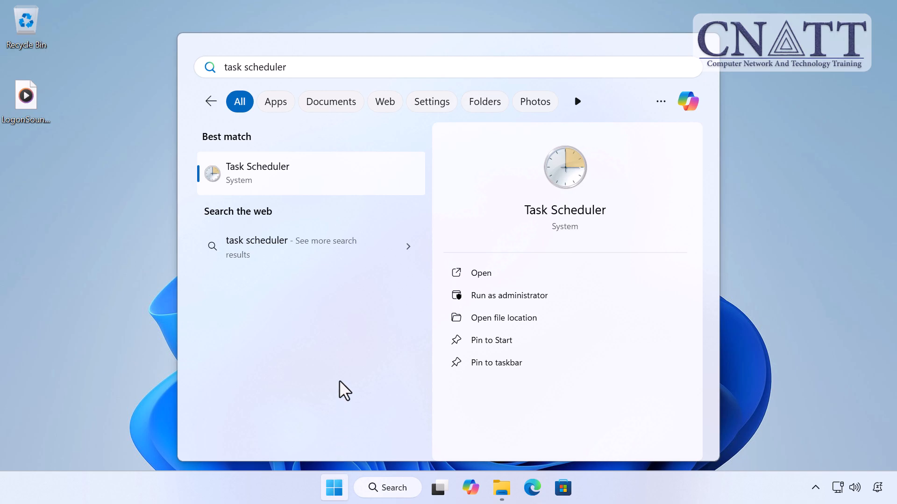
click(343, 180)
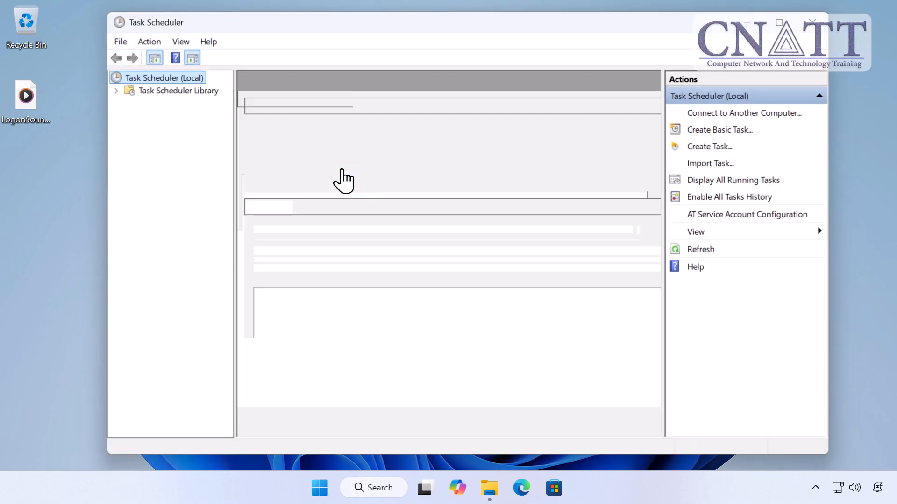
- Create a new task named Play Logon Sound and configure it for Windows 10
right_click(204, 89)
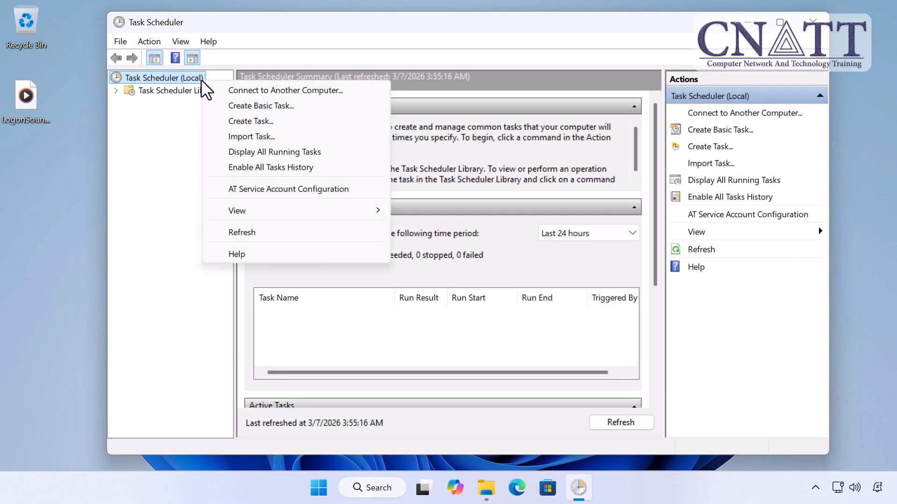
click(318, 125)
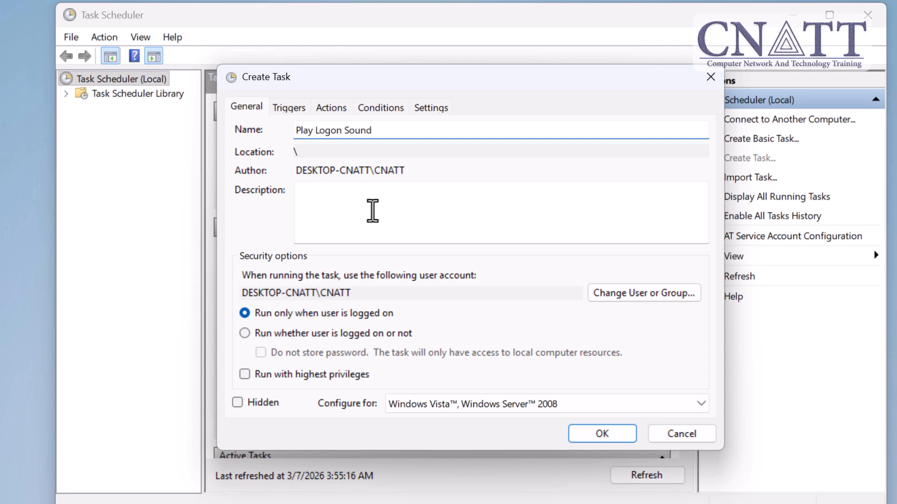
click(556, 407)
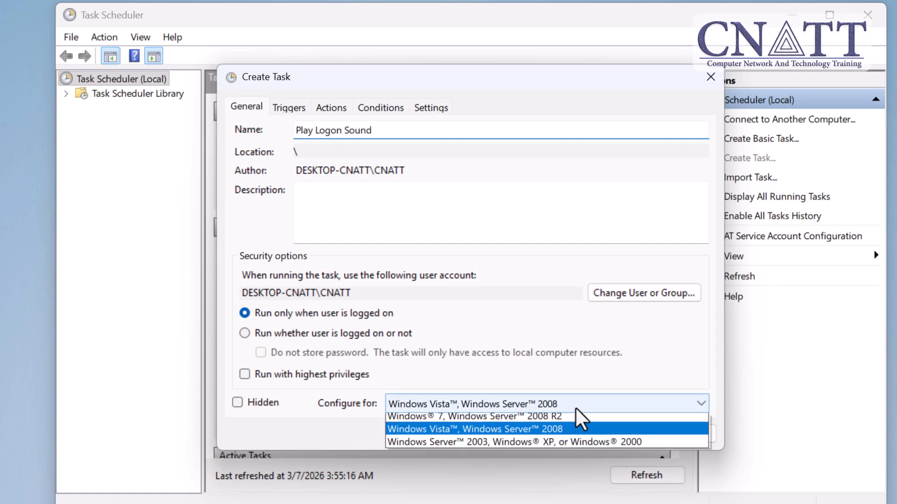
click(584, 422)
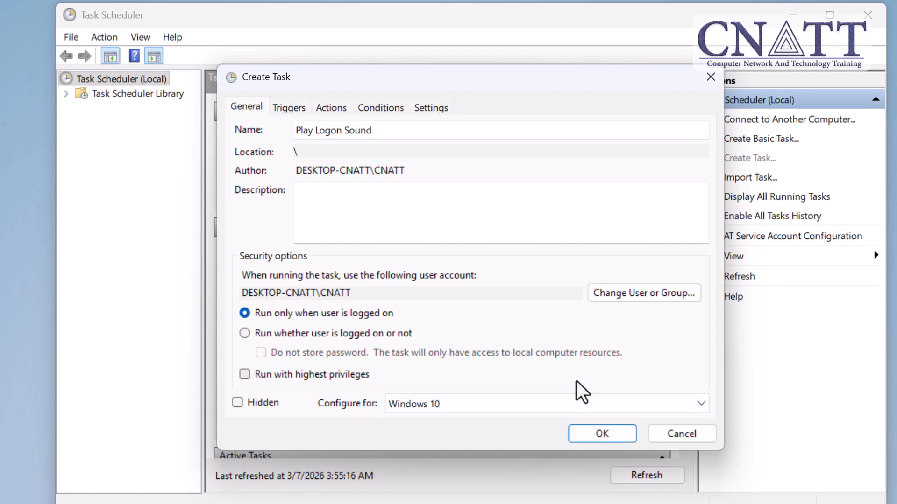
- Add a trigger that begins the task at log on of any user
click(300, 107)
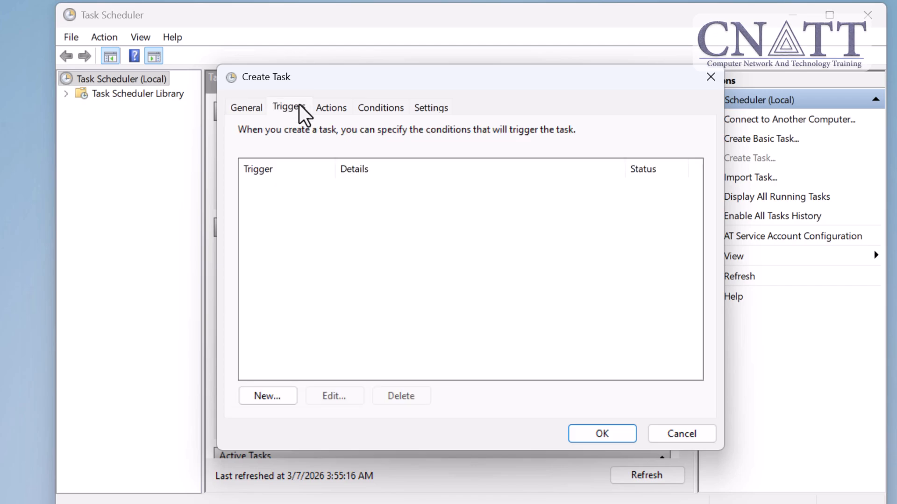
click(287, 398)
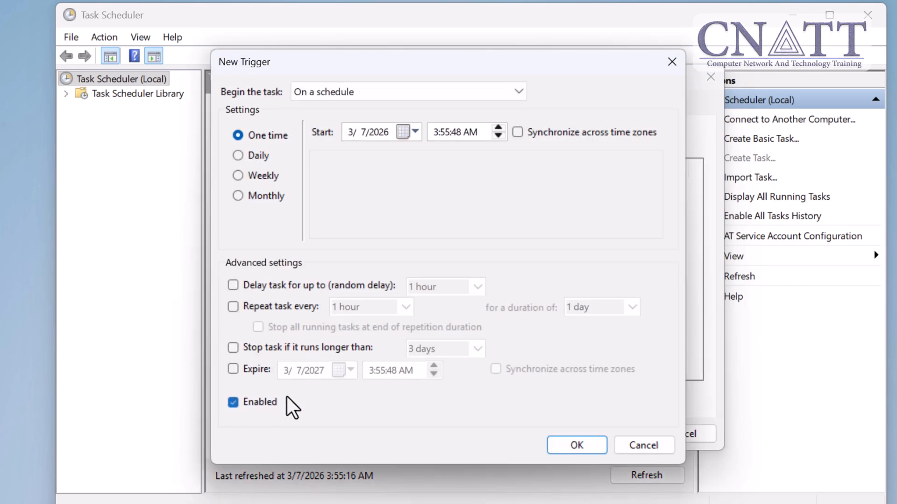
click(516, 96)
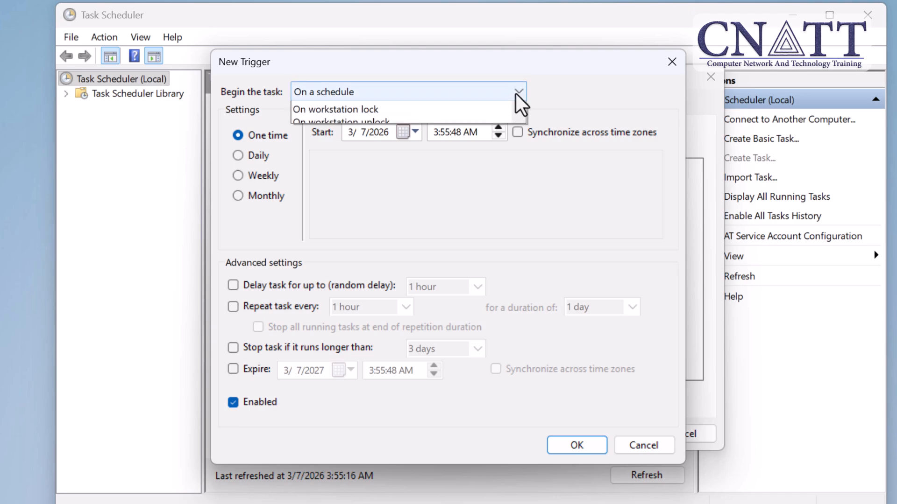
click(512, 124)
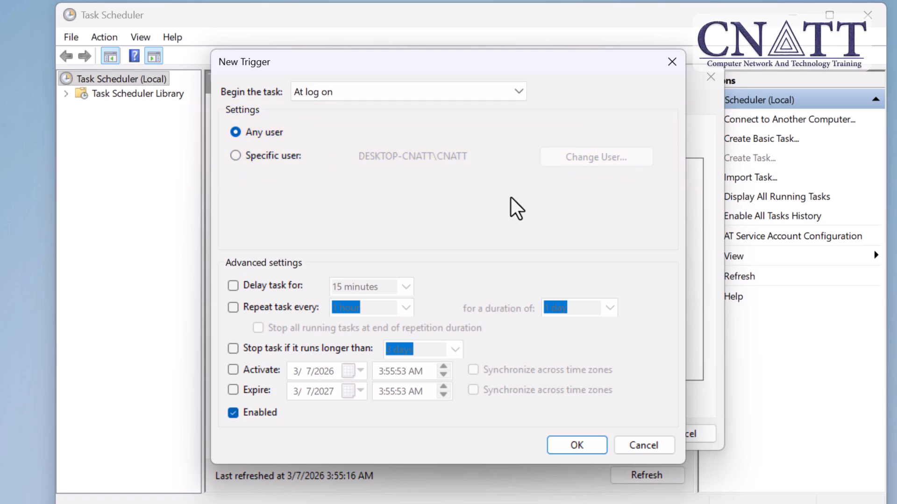
click(594, 447)
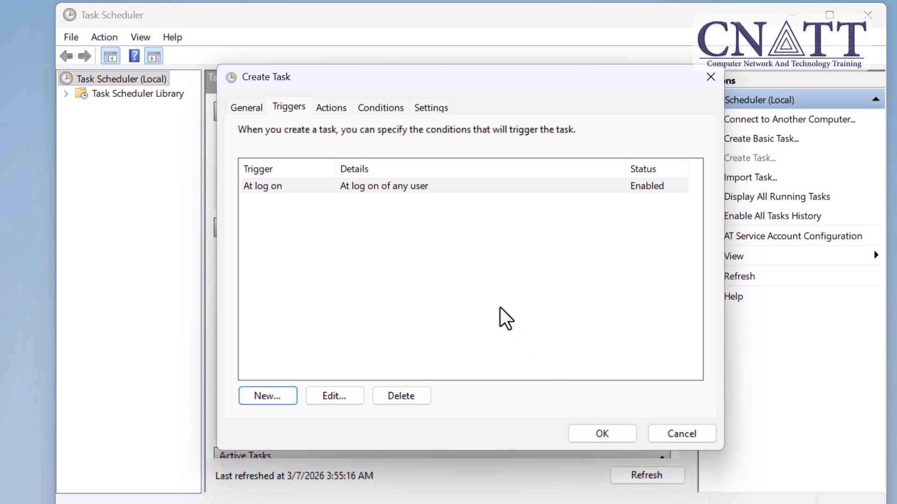
- Start a new "Start a program" action for the task with wscript.exe from C:\Windows\System32 as the program
click(329, 110)
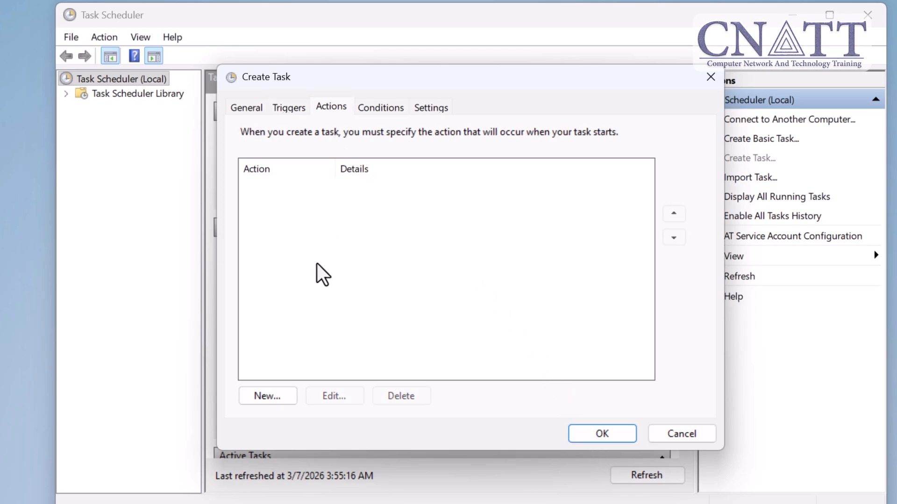
click(290, 399)
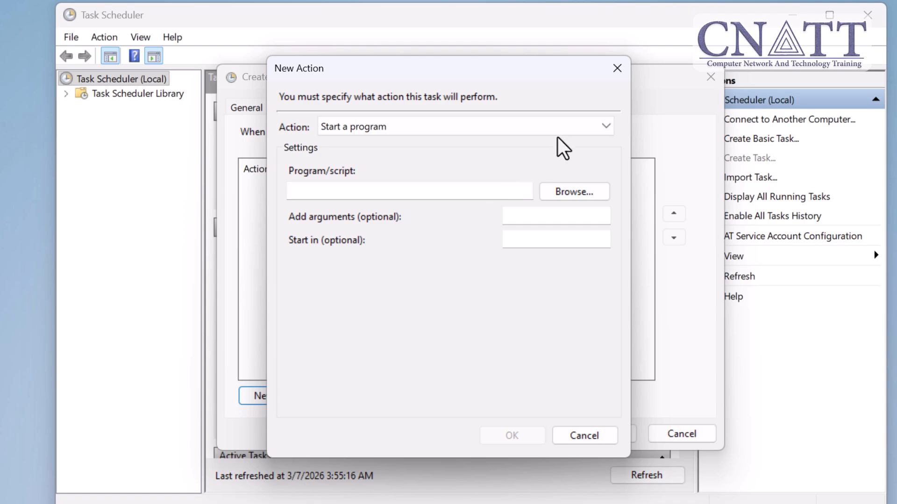
click(579, 128)
click(579, 129)
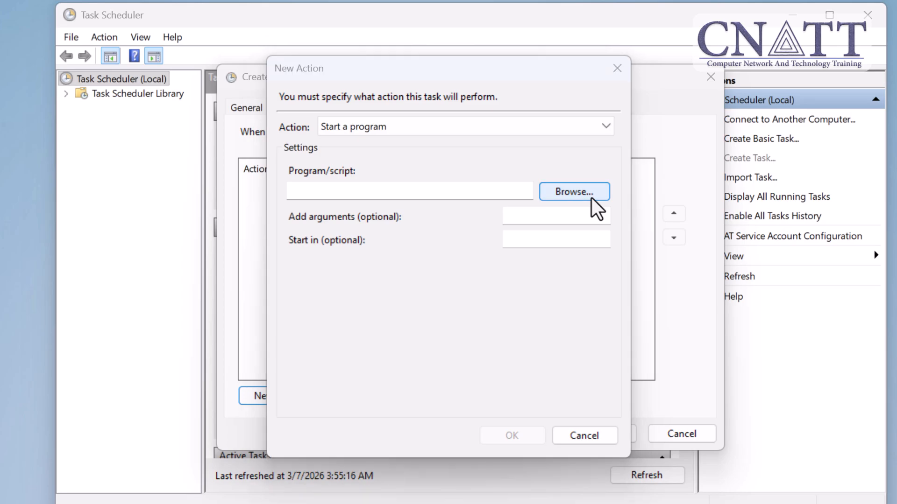
click(591, 198)
text(ws)
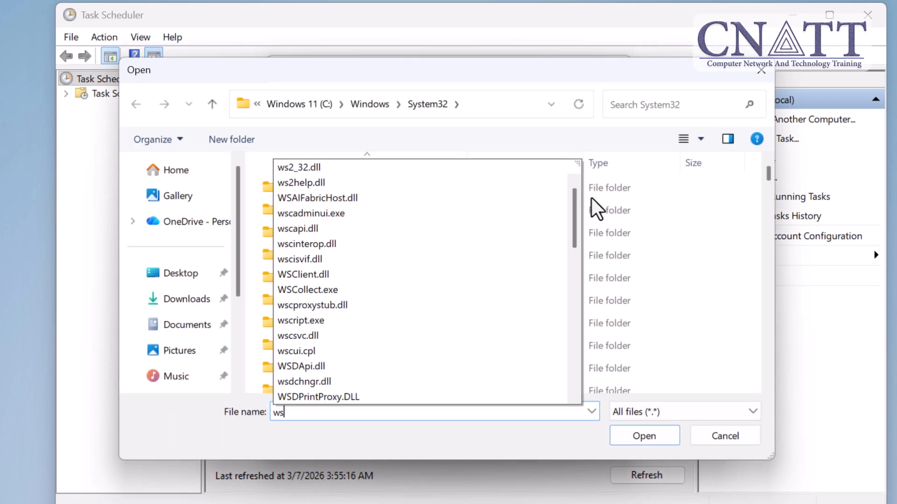
text(crip)
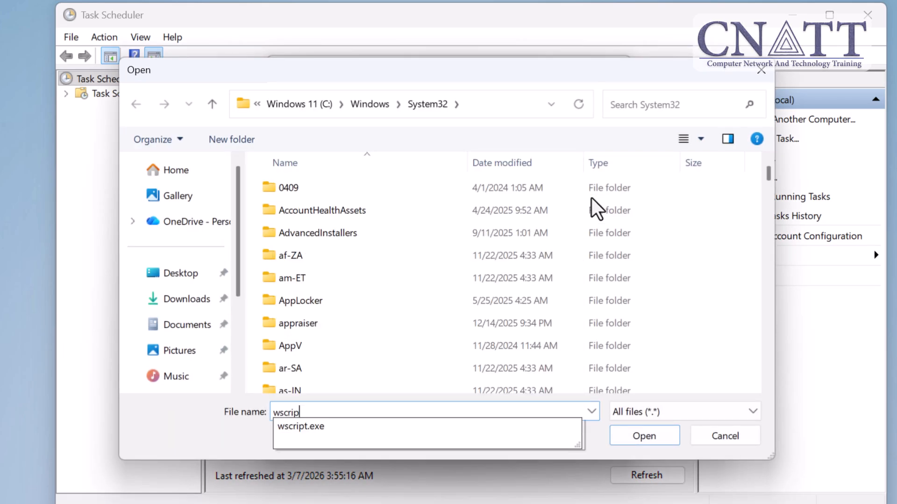
text(t.e)
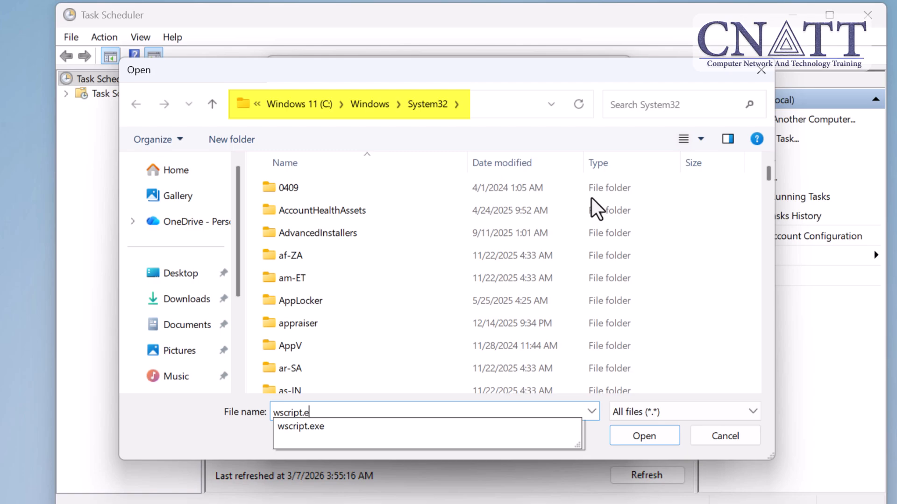
text(xe)
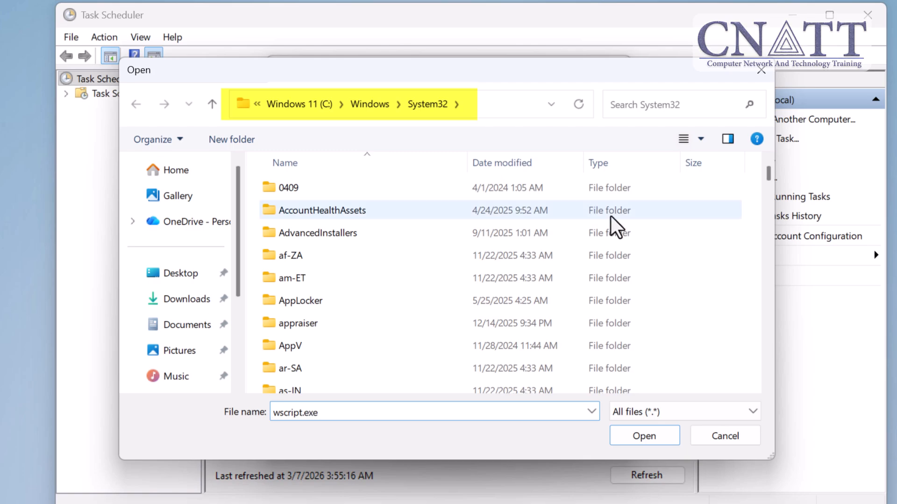
click(664, 438)
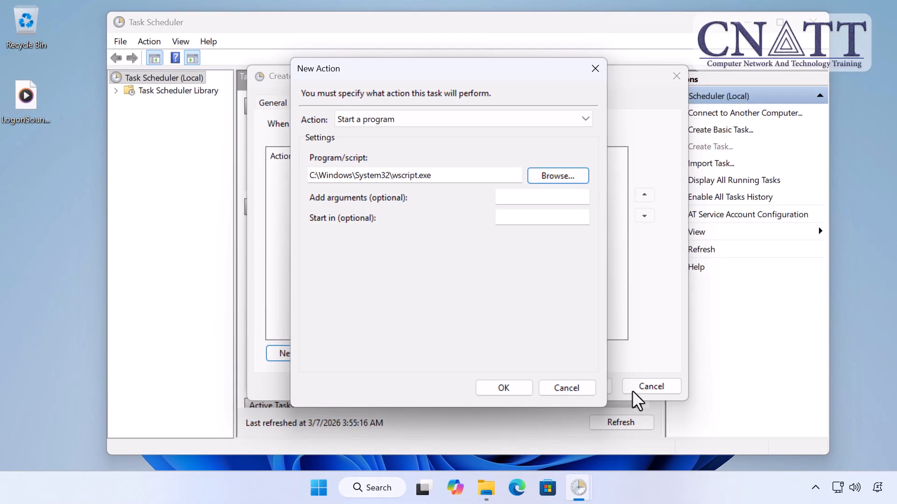
- Copy the path of LogonSound.vbs from the Media folder, add it as the action's argument and confirm the action
click(486, 488)
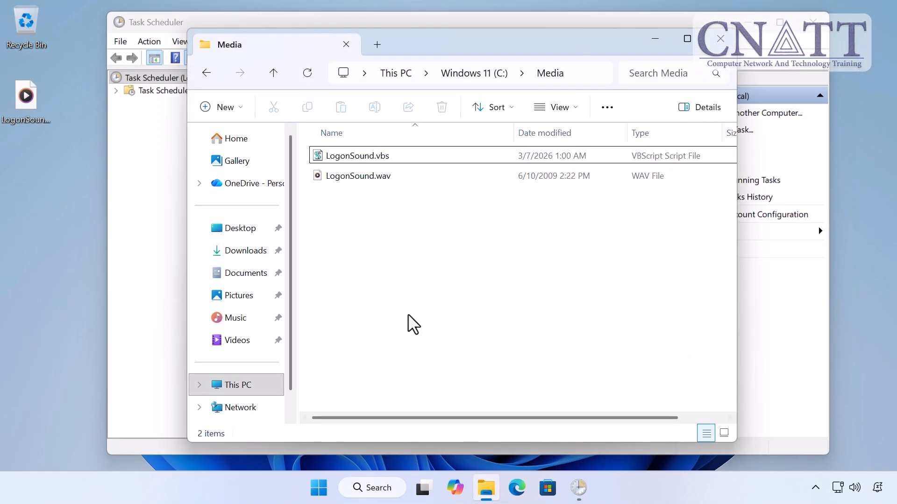
right_click(383, 157)
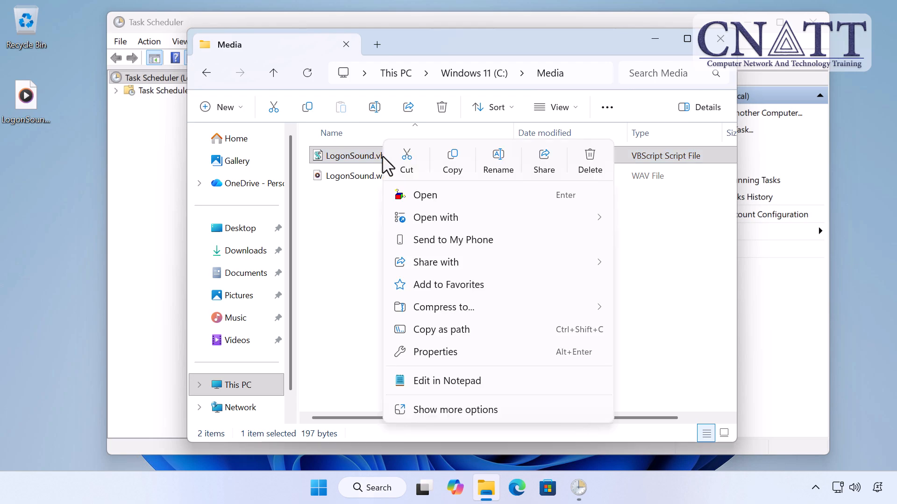
click(515, 335)
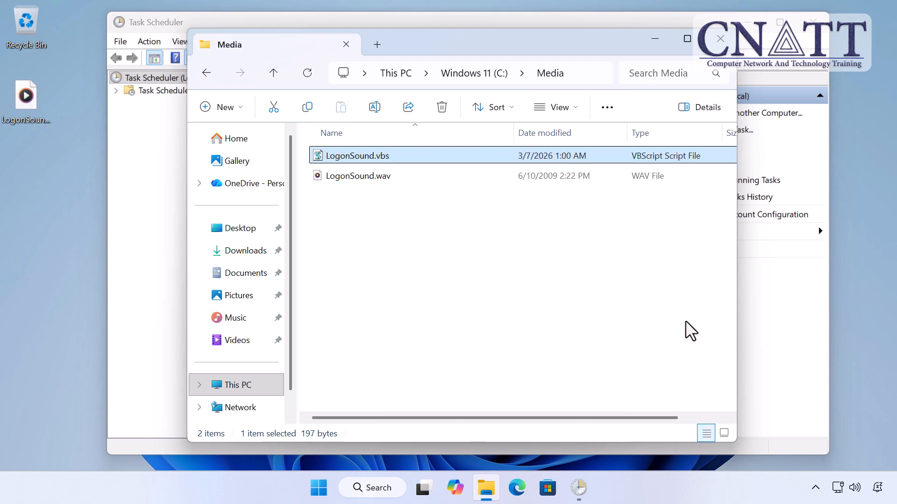
click(764, 328)
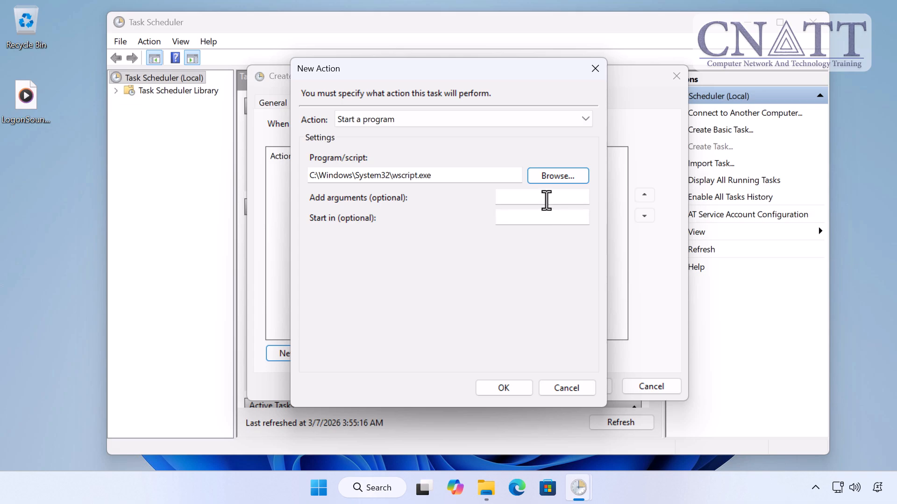
right_click(546, 200)
click(613, 269)
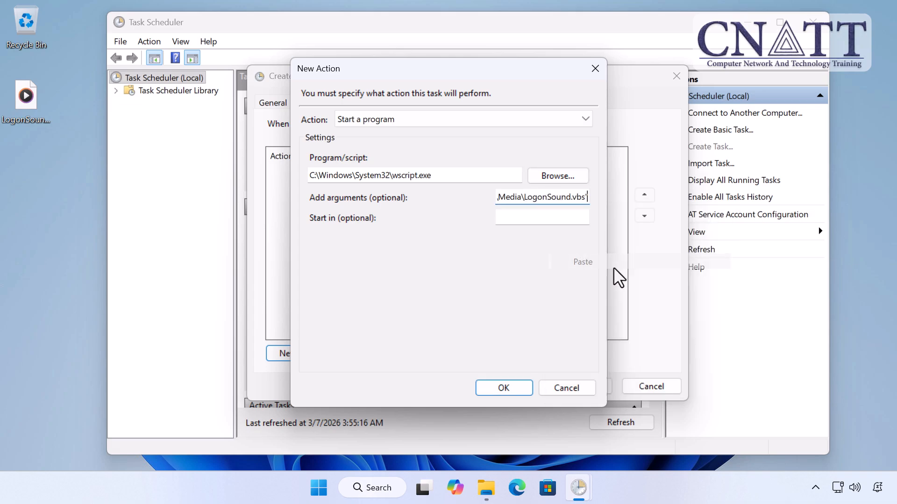
click(515, 388)
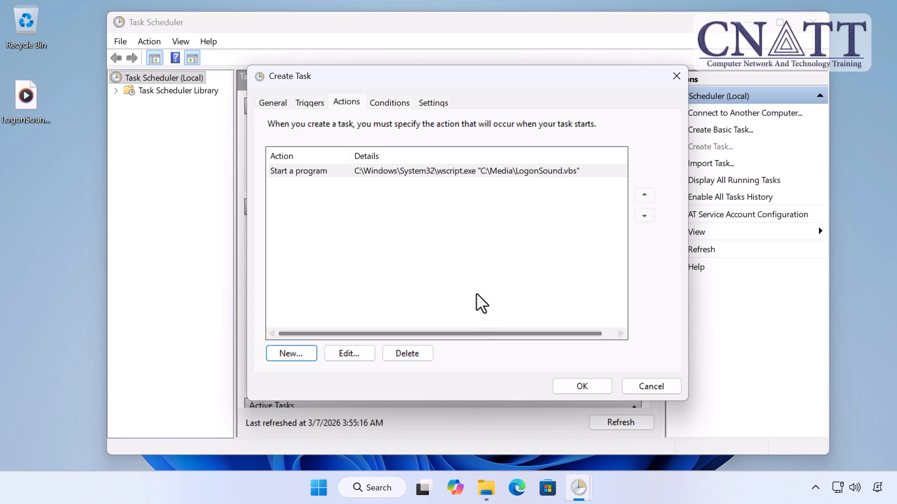
- Turn off the condition that starts the task only on AC power and save the task
click(381, 103)
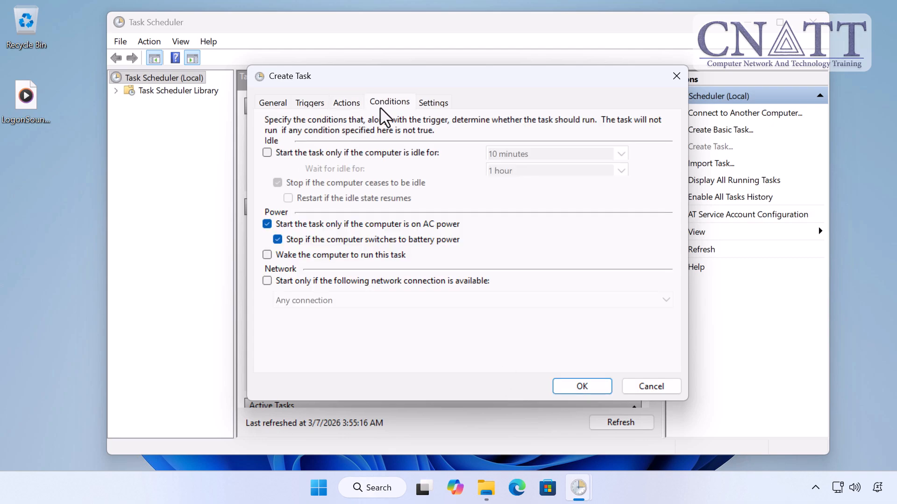
click(267, 227)
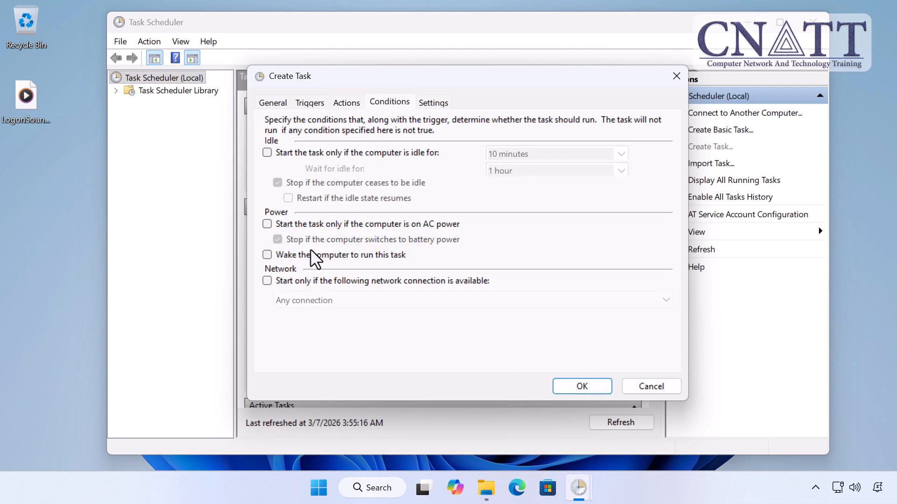
click(597, 385)
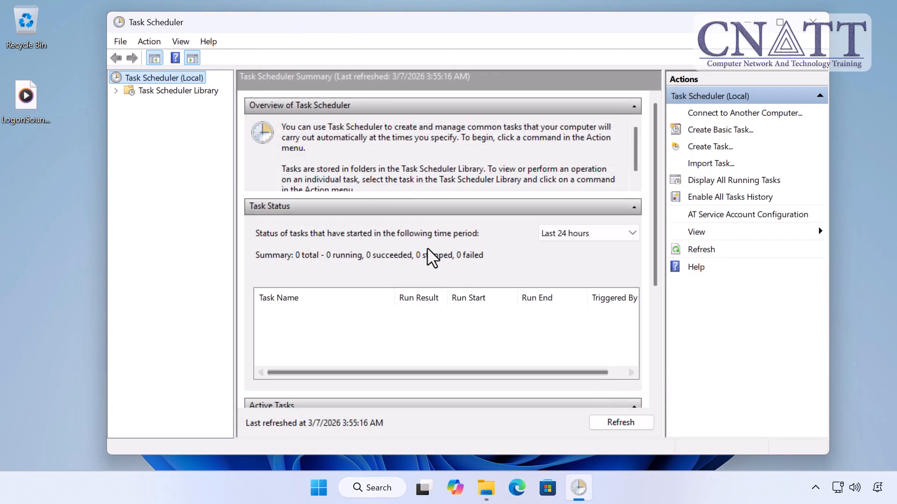
- Widen the name column in the Task Scheduler Library and run the Play Logon Sound task to test it
click(206, 91)
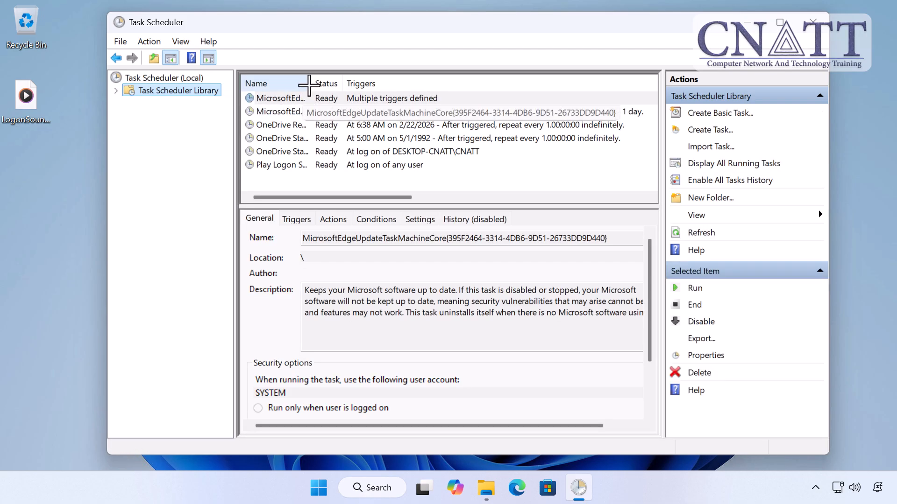
drag(311, 84, 377, 86)
right_click(317, 167)
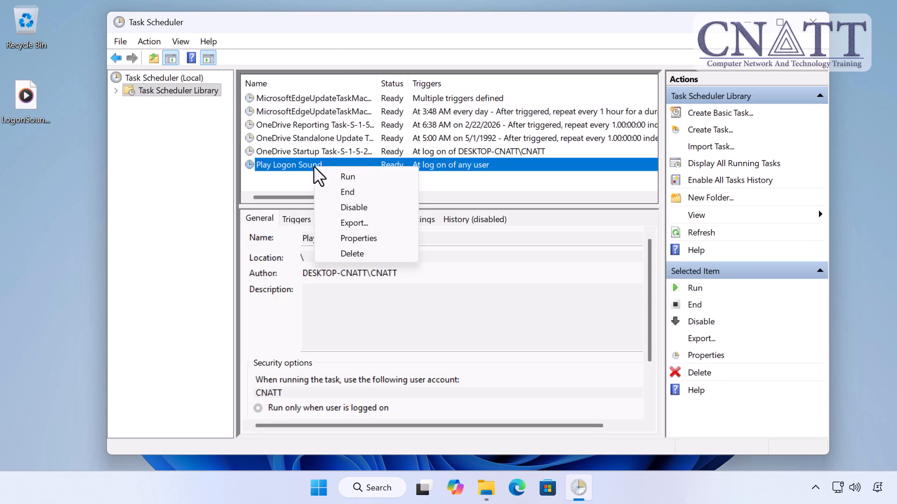
click(335, 178)
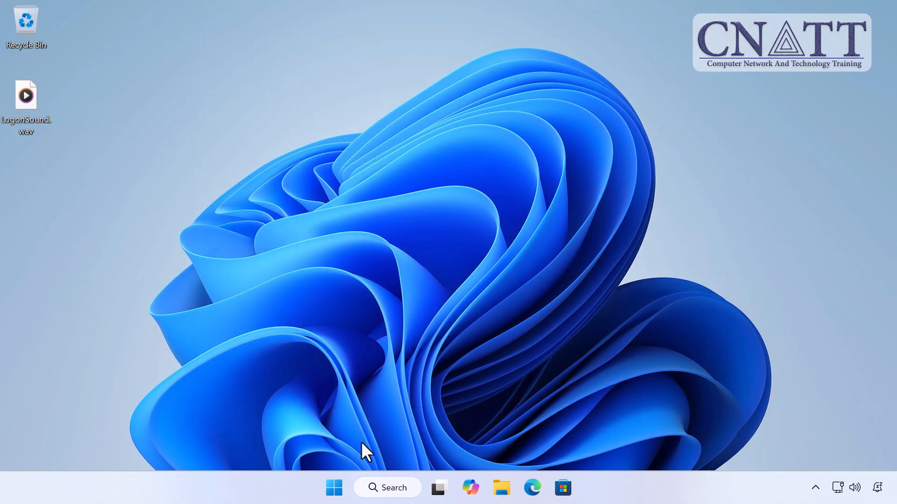
- Sign out of the Windows account and sign back in to test the logon sound
click(340, 485)
click(321, 442)
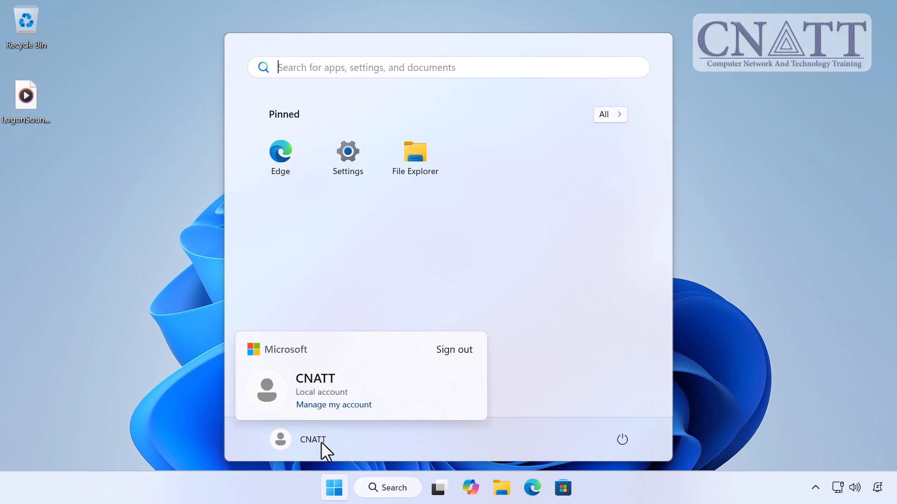
click(469, 349)
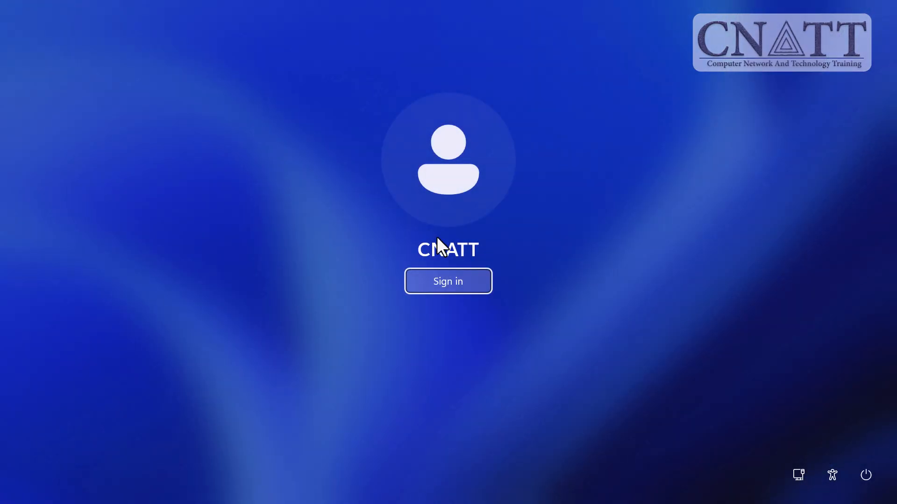
click(447, 282)
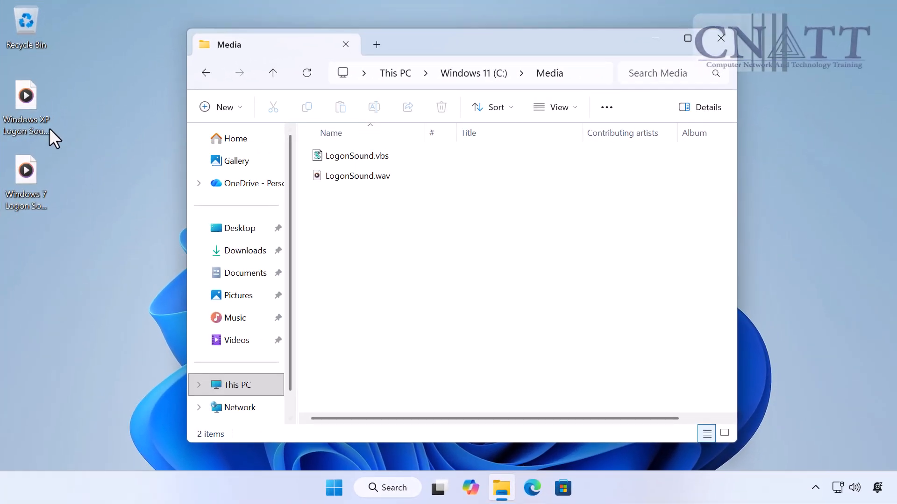
- Rename the Windows XP Logon Sound.wav file on the desktop to LogonSound.wav
right_click(34, 122)
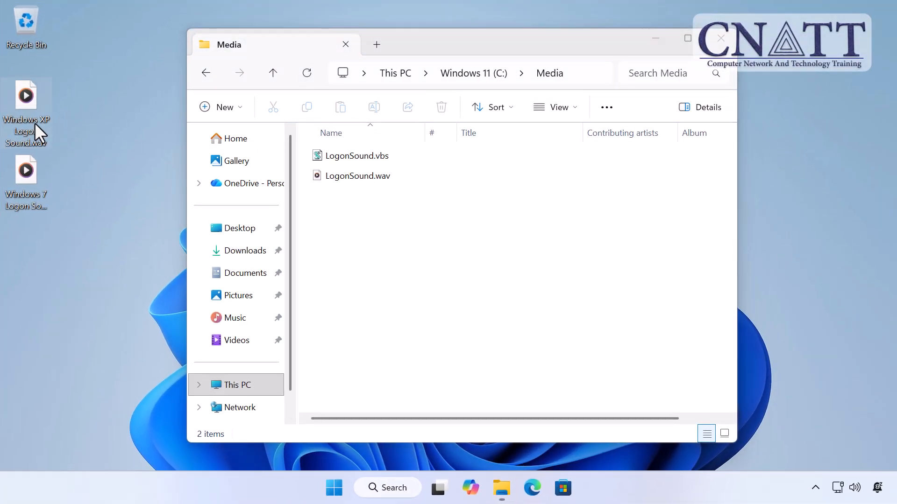
click(151, 144)
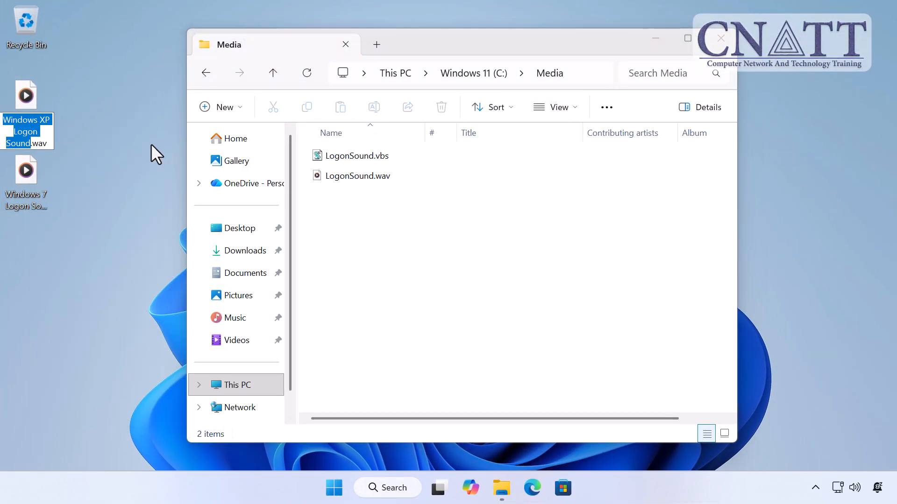
text(LogonSound)
key(Return)
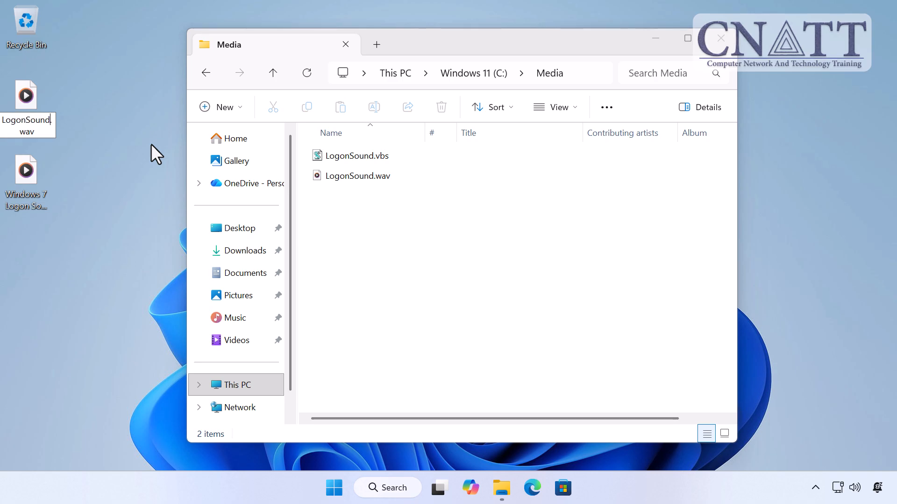
- Copy LogonSound.wav from the desktop into C:\Media, replacing the existing file, and play the copied sound
drag(26, 101, 427, 248)
click(441, 258)
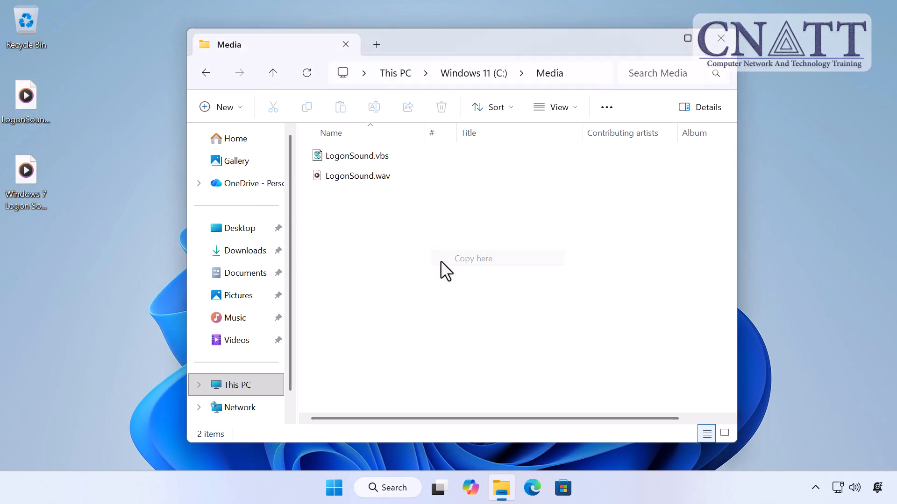
click(430, 220)
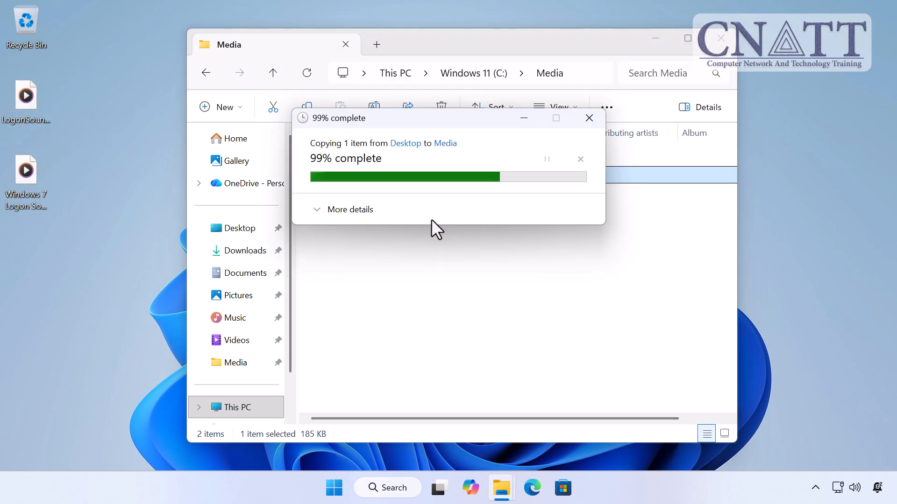
double_click(408, 181)
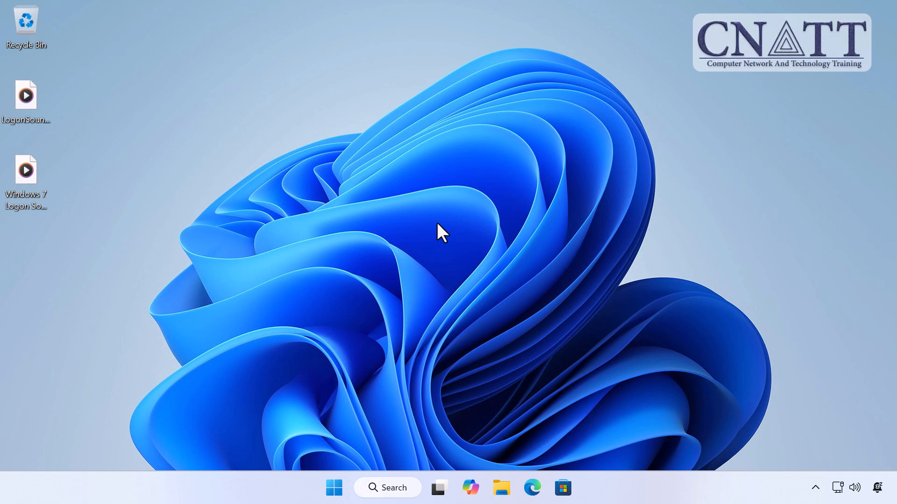
- Switch to Task Scheduler, show the Task Scheduler Library and widen its name column
click(335, 489)
text(task)
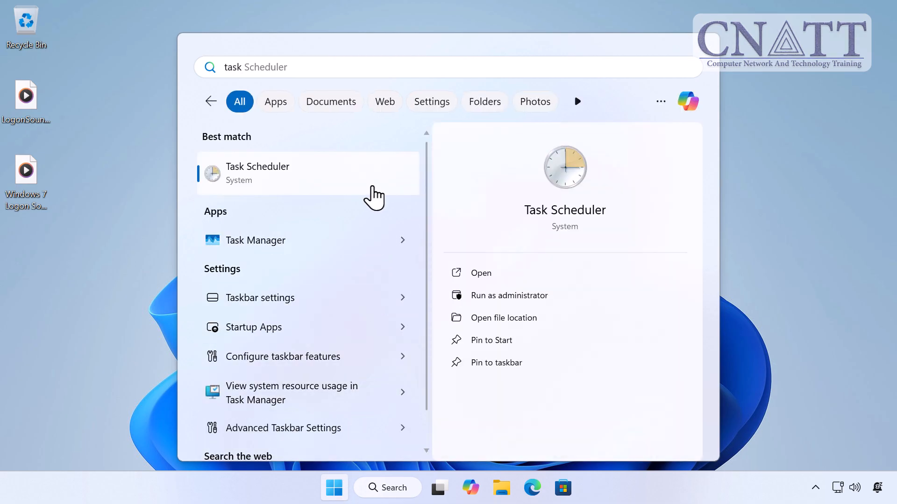
click(373, 189)
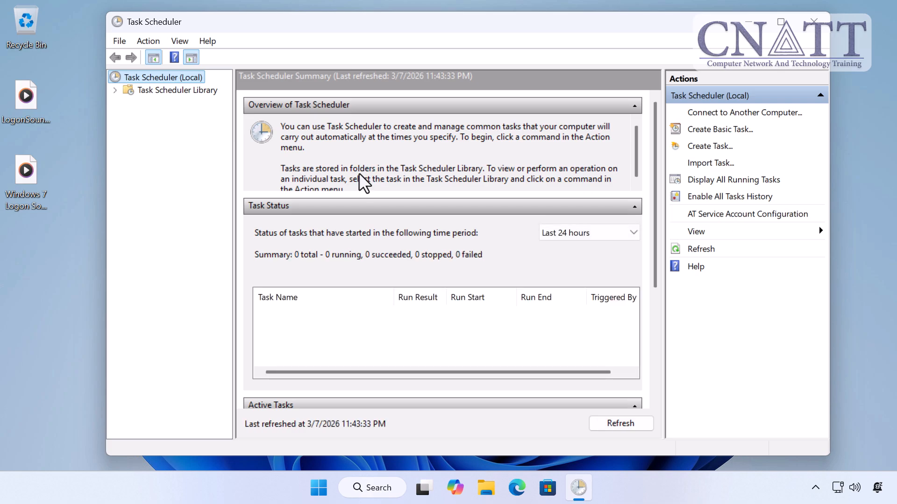
click(200, 92)
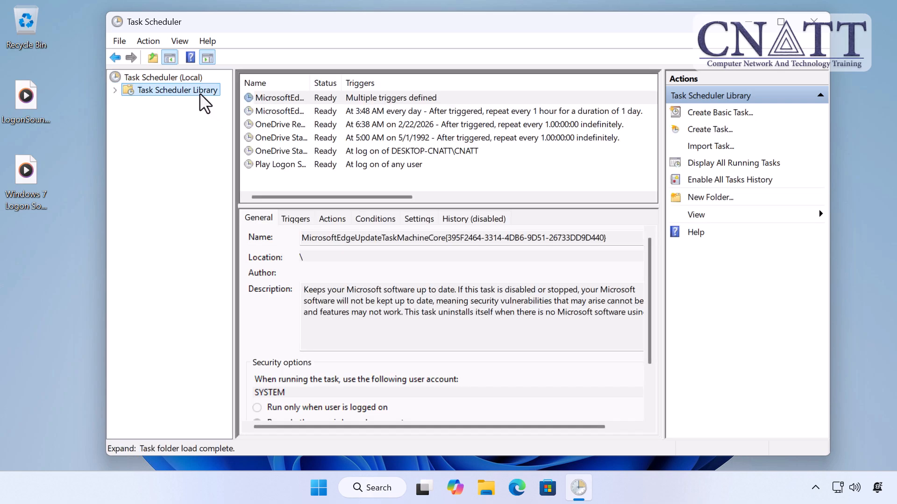
drag(322, 81, 445, 82)
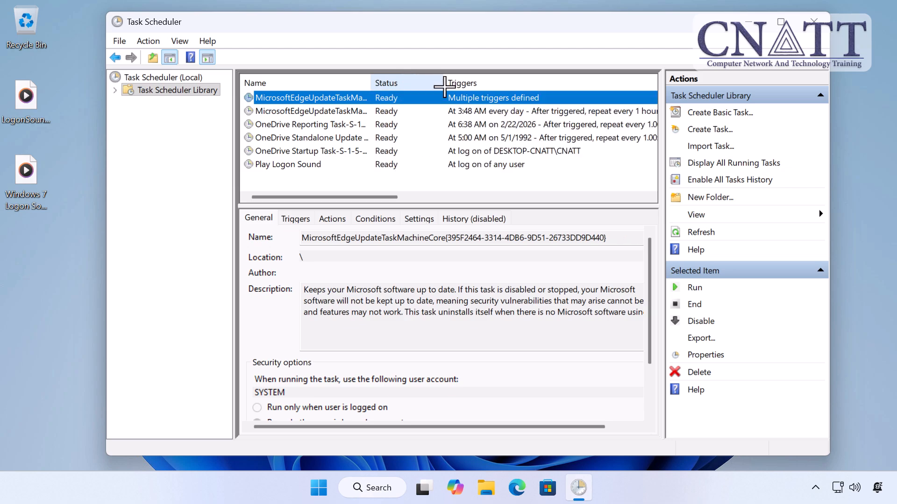
- Disable the Play Logon Sound task and enable it again
click(309, 168)
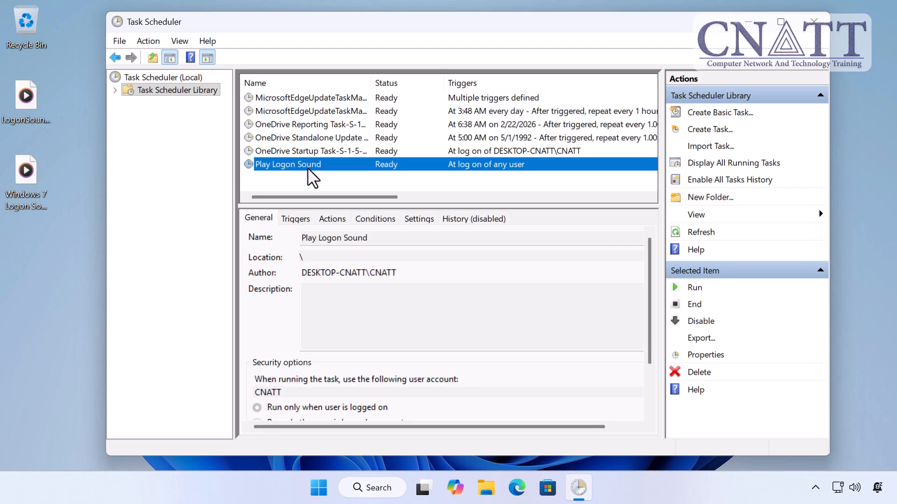
right_click(309, 177)
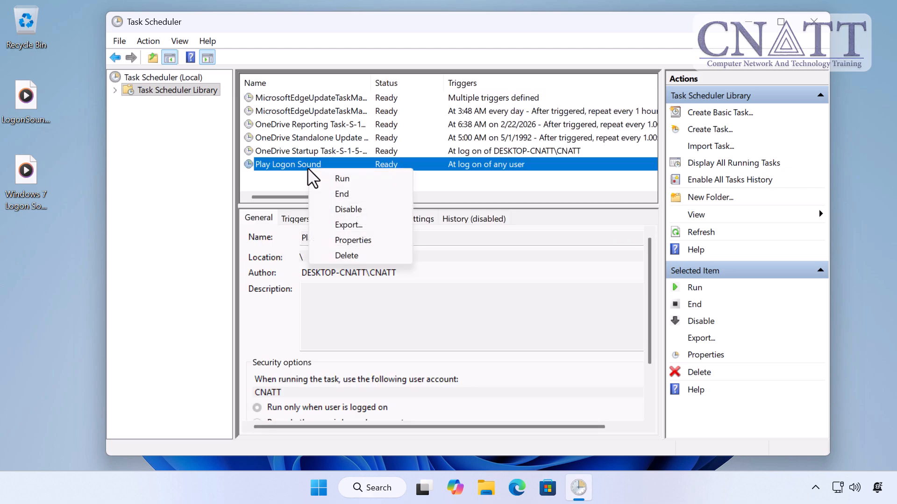
click(332, 210)
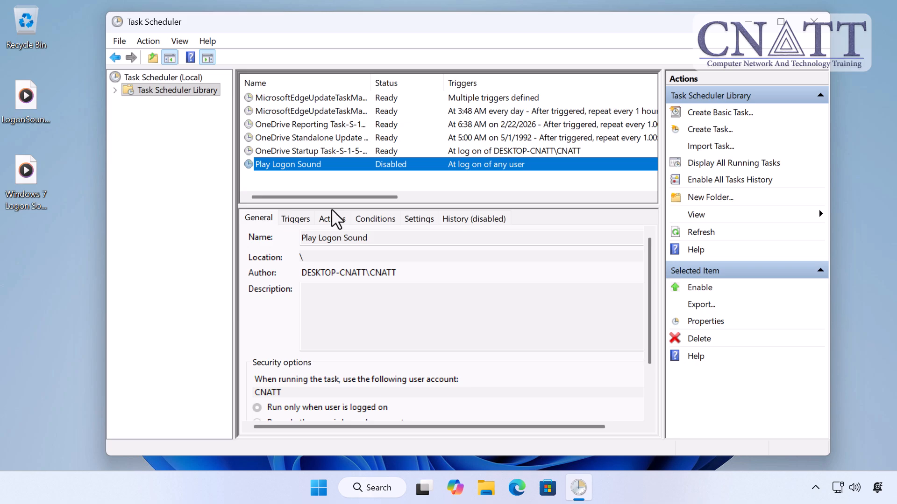
right_click(320, 169)
click(328, 179)
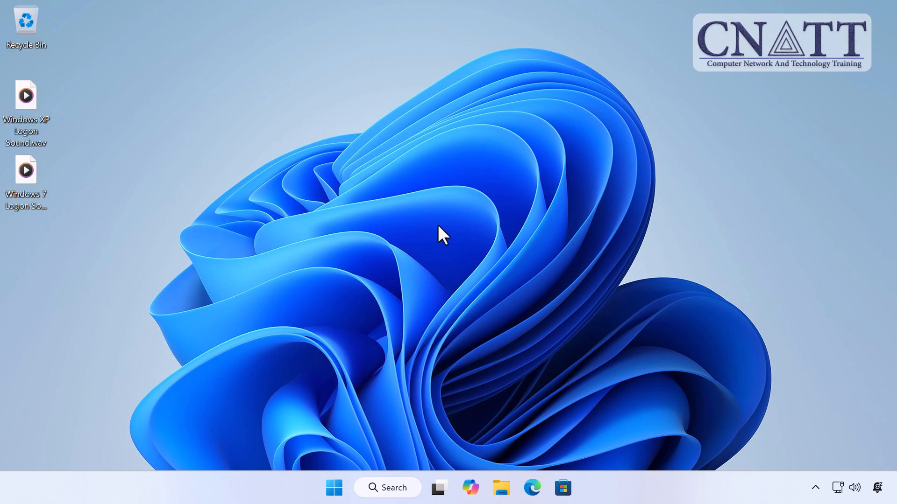
- Open the system sounds settings, turn off the Windows Startup sound and apply the change
click(341, 482)
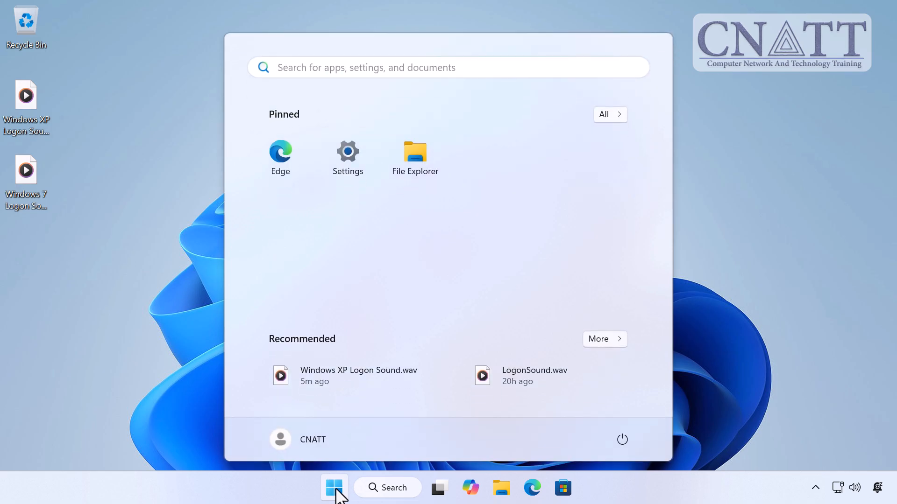
text(change system)
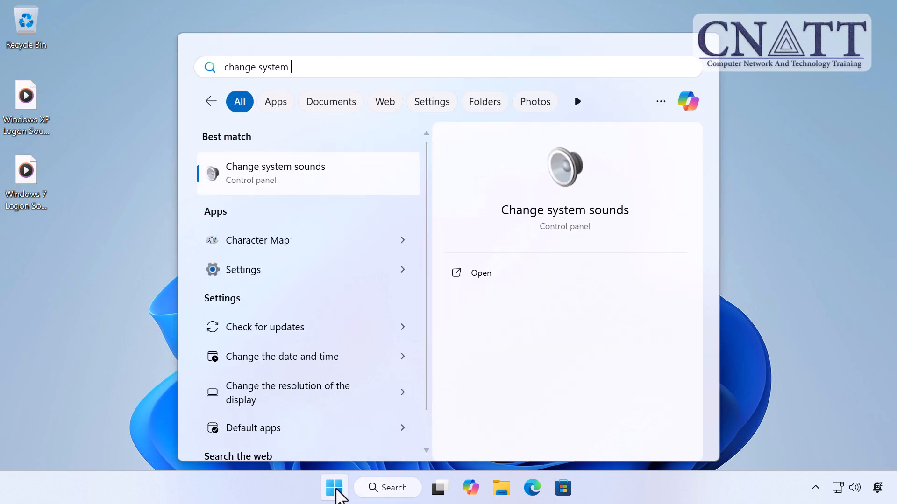
text( sounds)
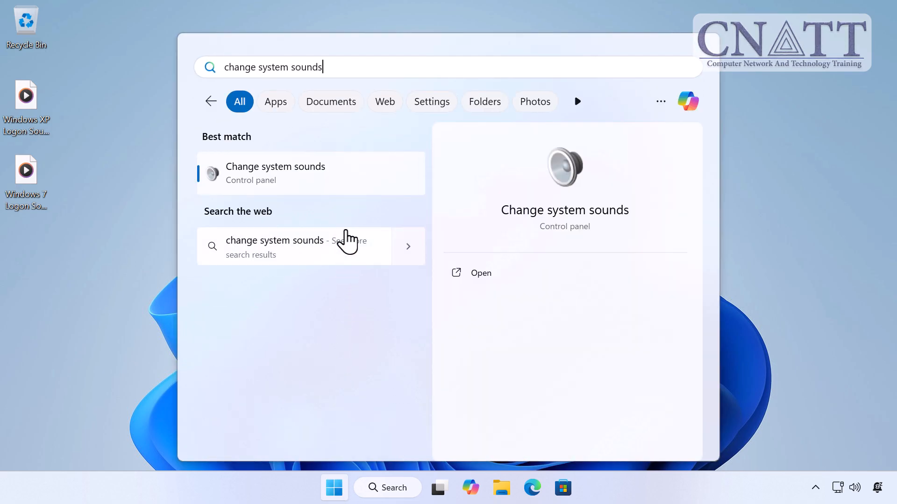
click(351, 186)
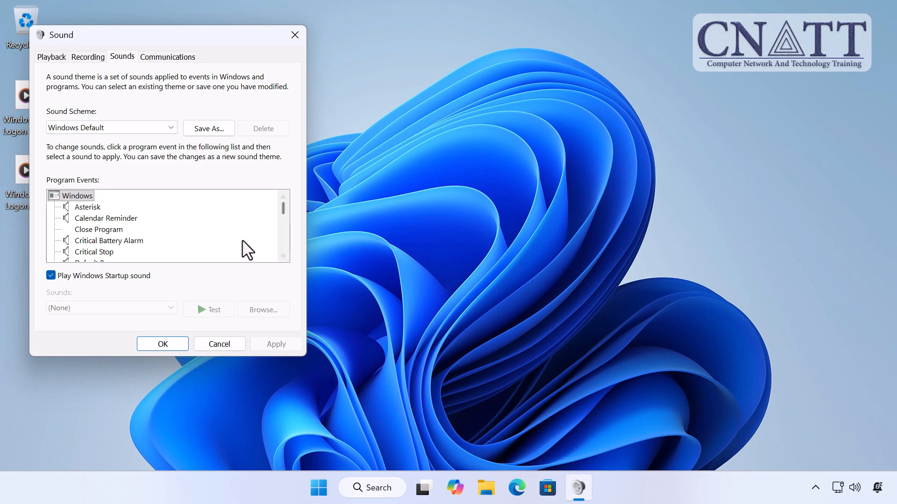
click(51, 276)
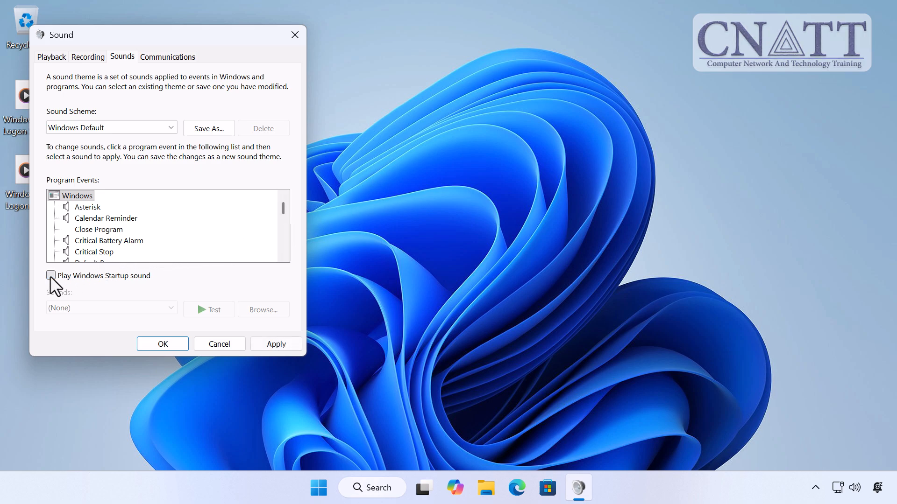
click(285, 344)
click(176, 347)
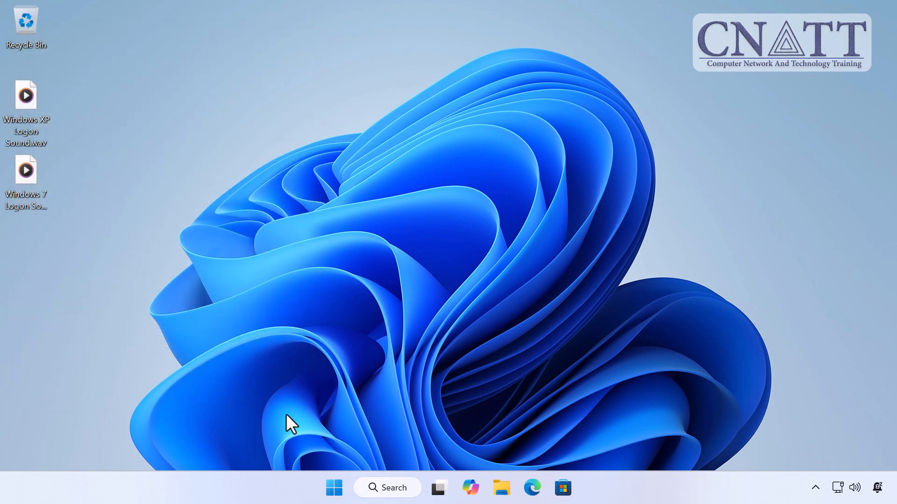
- Switch to Task Scheduler and open the properties of the Play Logon Sound task
click(333, 488)
text(task)
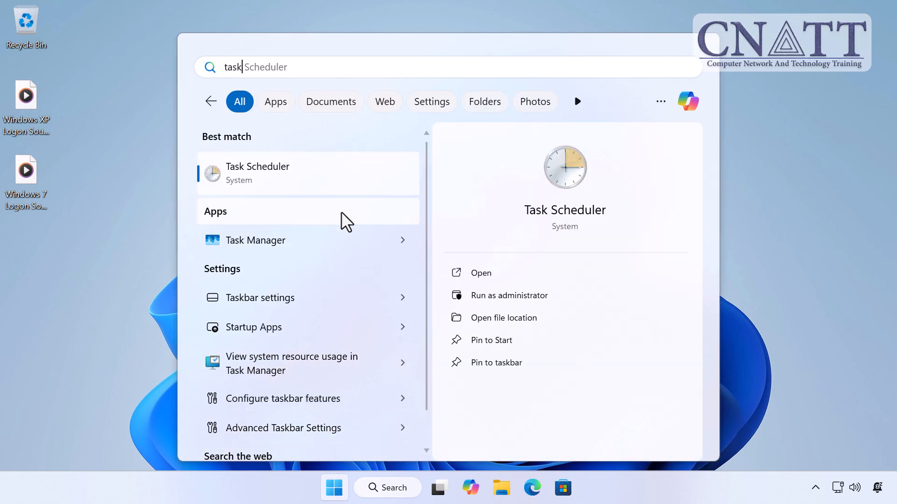
click(343, 185)
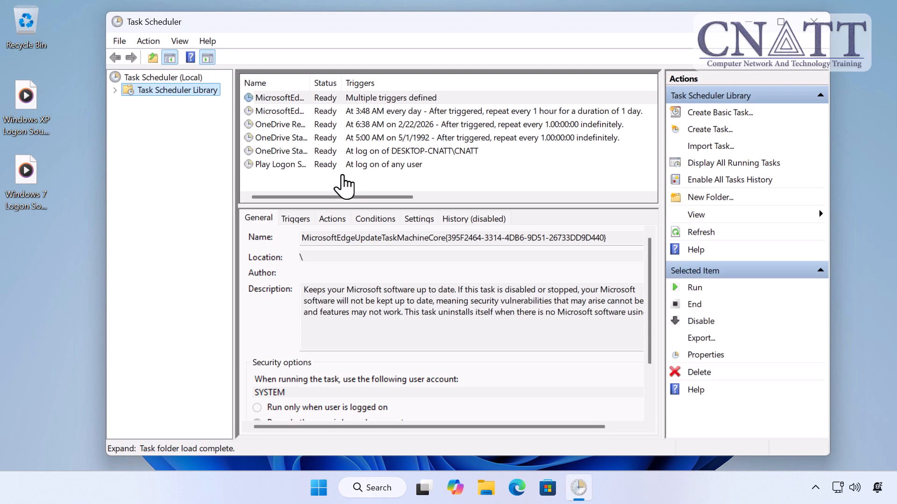
double_click(316, 168)
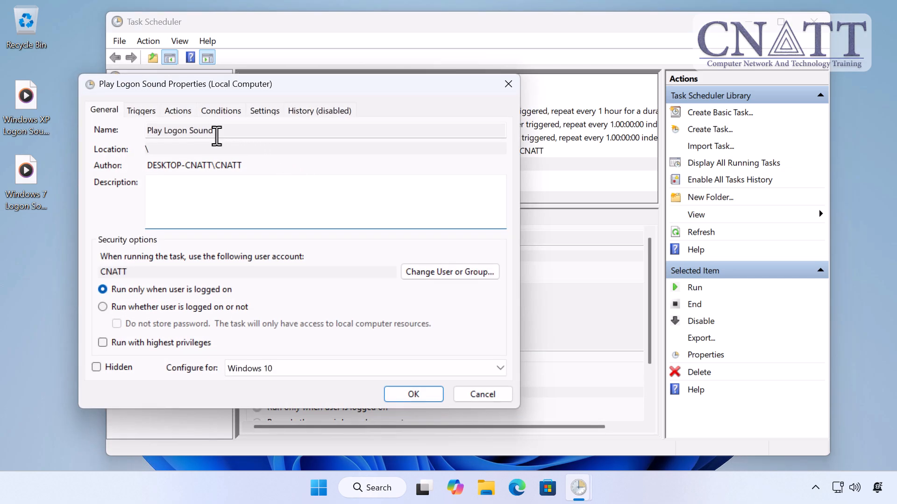
- Edit the task's At log on trigger to delay the task for 5 seconds and save the task
click(142, 112)
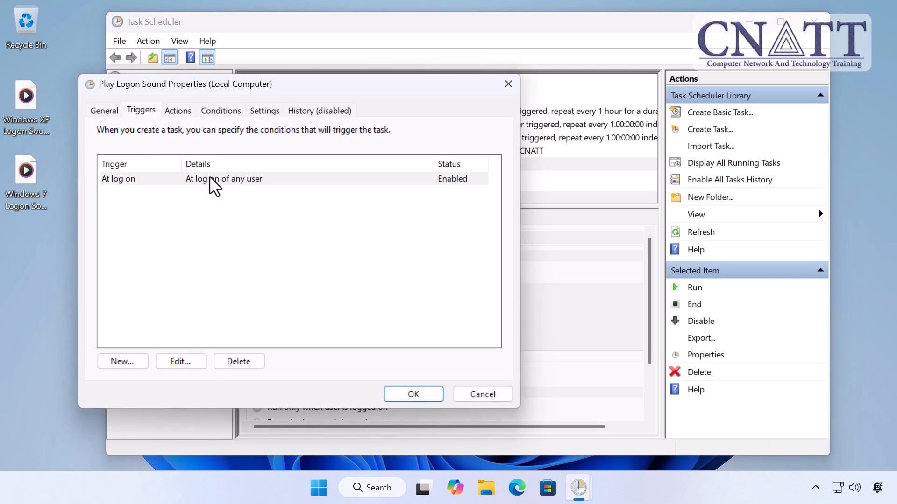
click(219, 182)
double_click(219, 184)
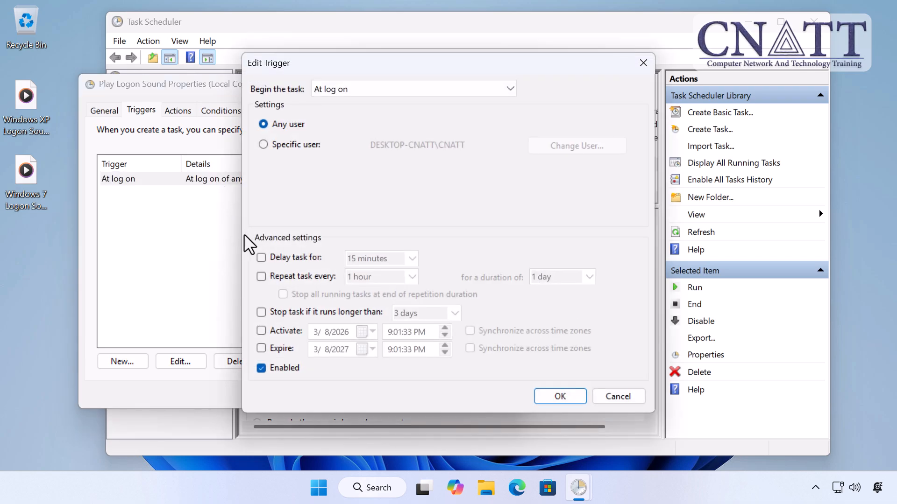
click(261, 258)
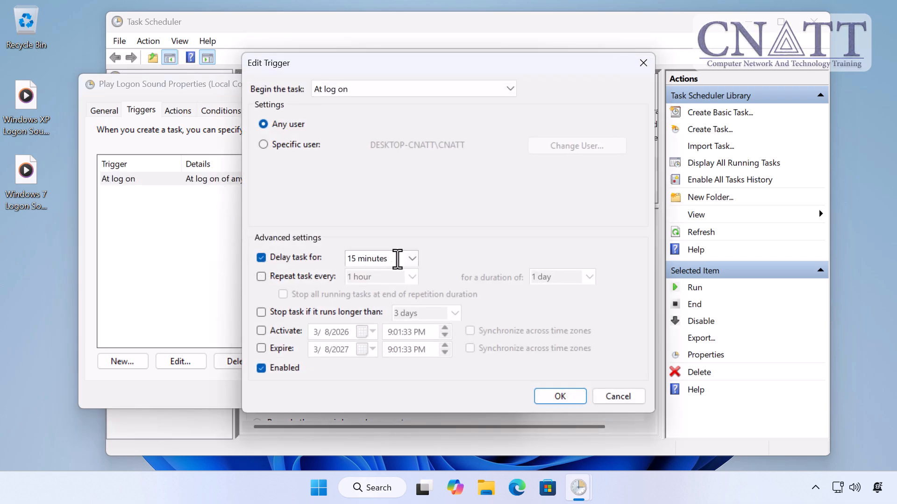
click(412, 259)
click(409, 275)
double_click(352, 260)
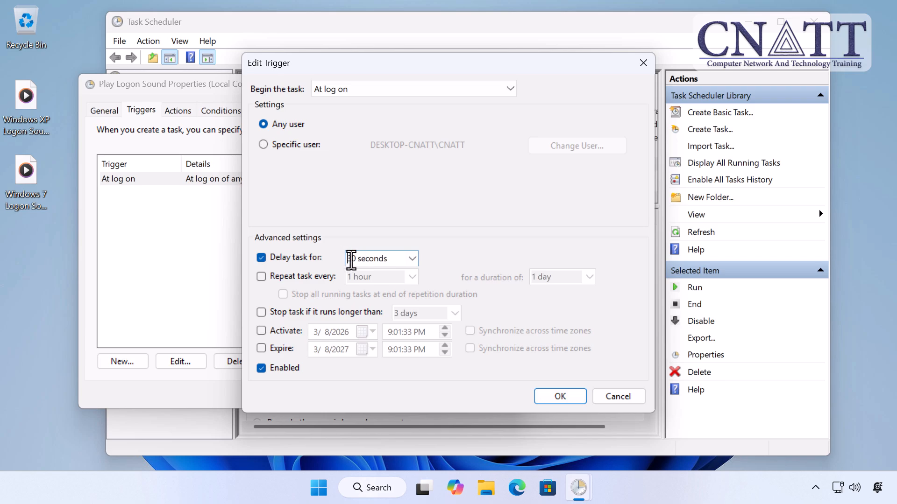
text(5)
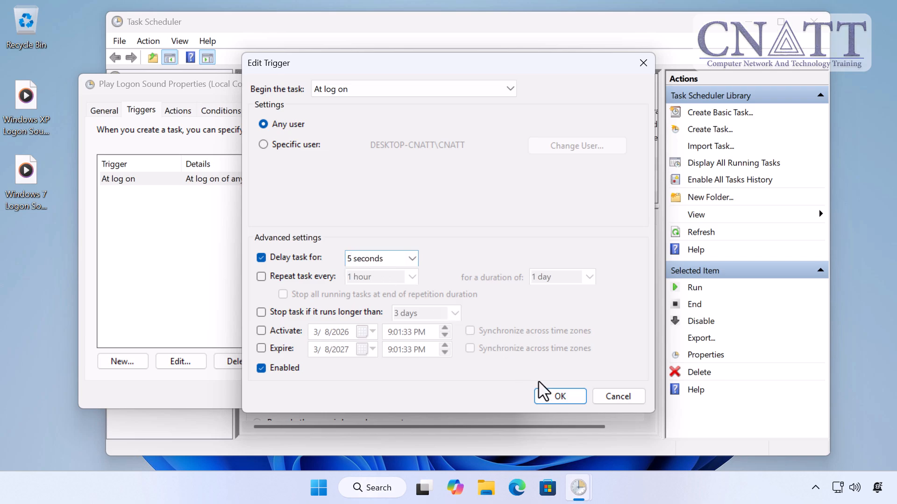
click(559, 396)
click(439, 397)
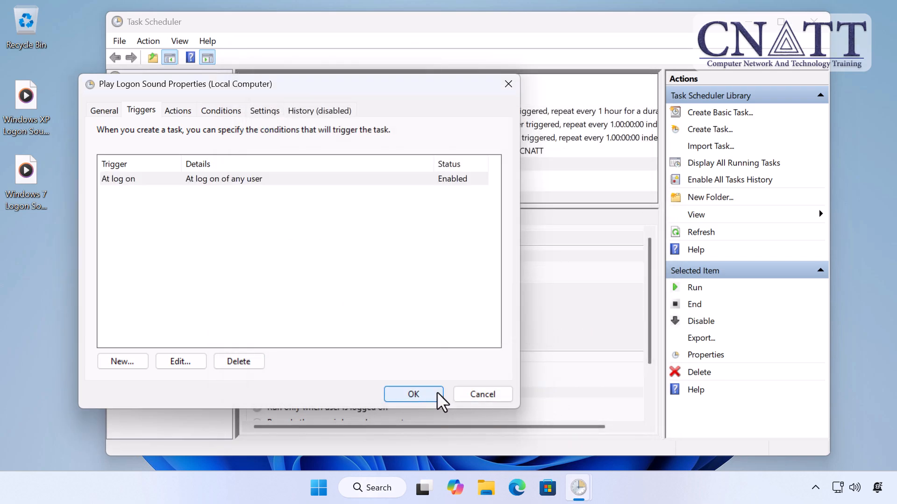
- Reopen the system sounds settings, turn the Windows Startup sound back on and confirm
click(319, 488)
text(cha)
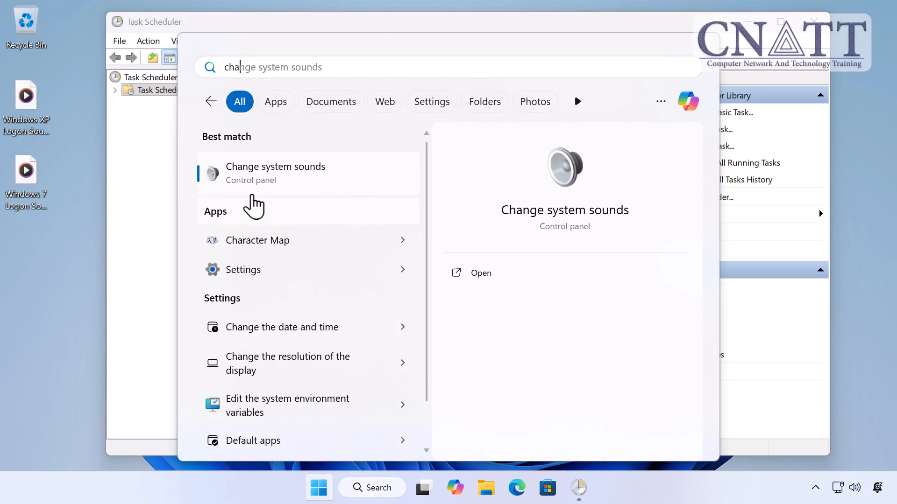
key(Return)
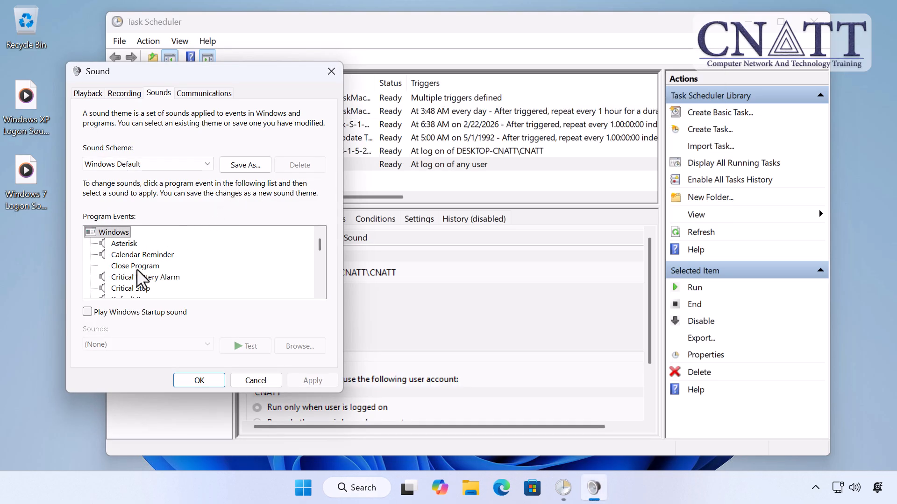
click(87, 311)
click(196, 381)
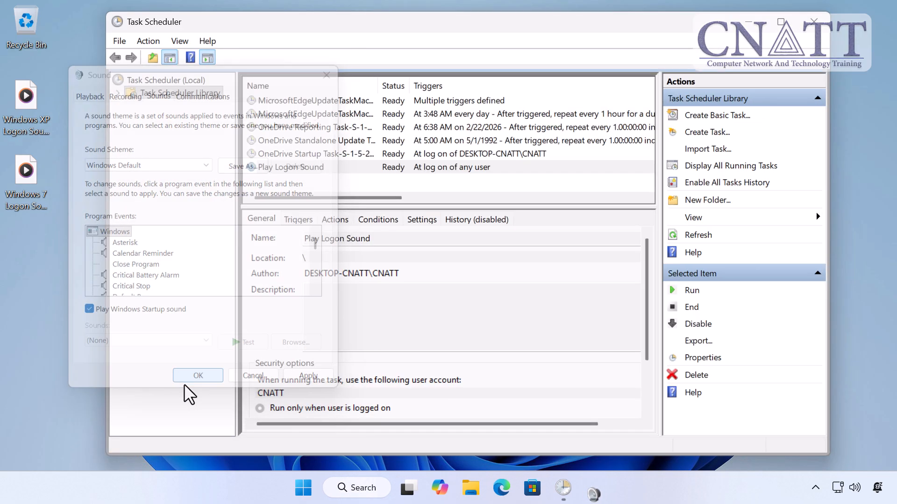